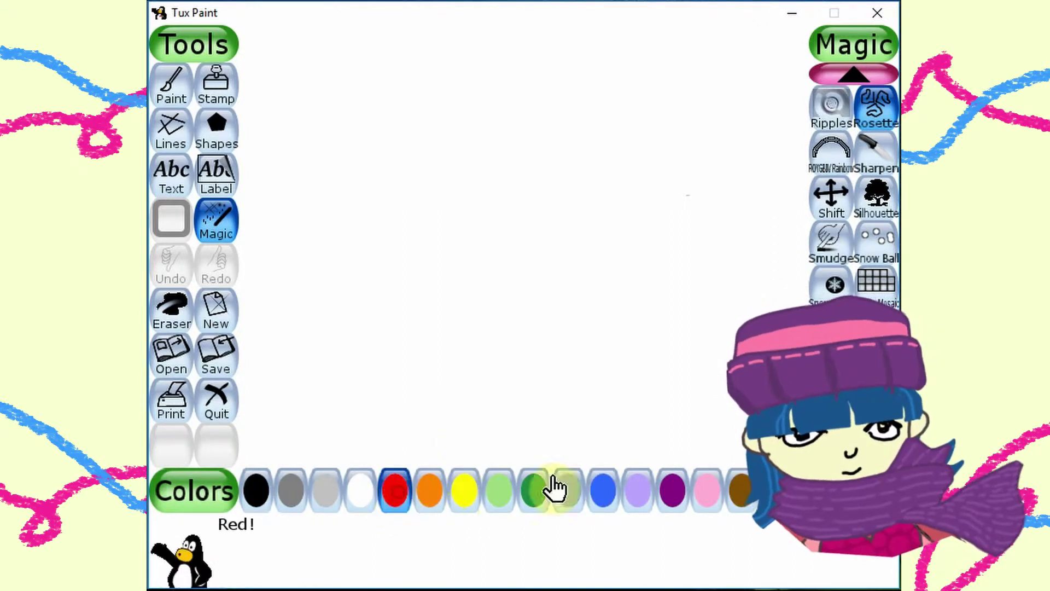
Step: Draw a large filled circle in custom salmon pink at the middle of the blank canvas
left_click(881, 489)
left_click(476, 138)
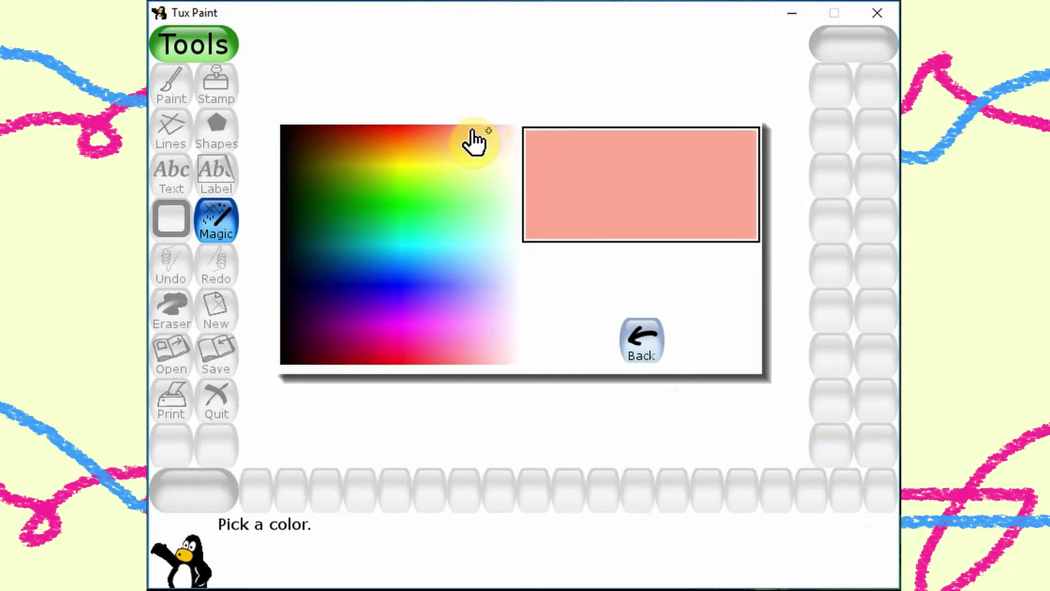
left_click(471, 129)
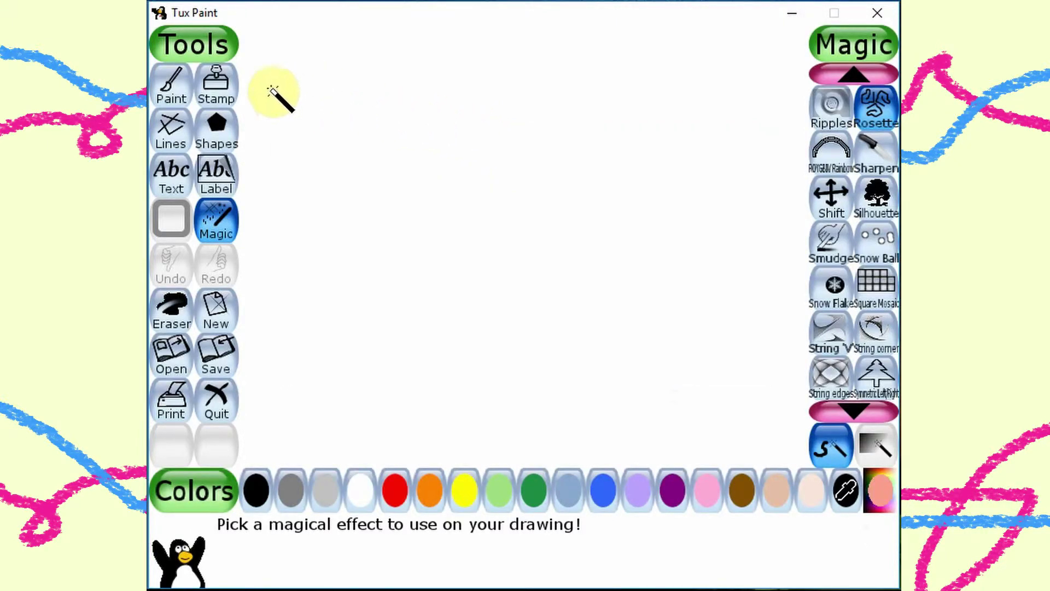
left_click(222, 131)
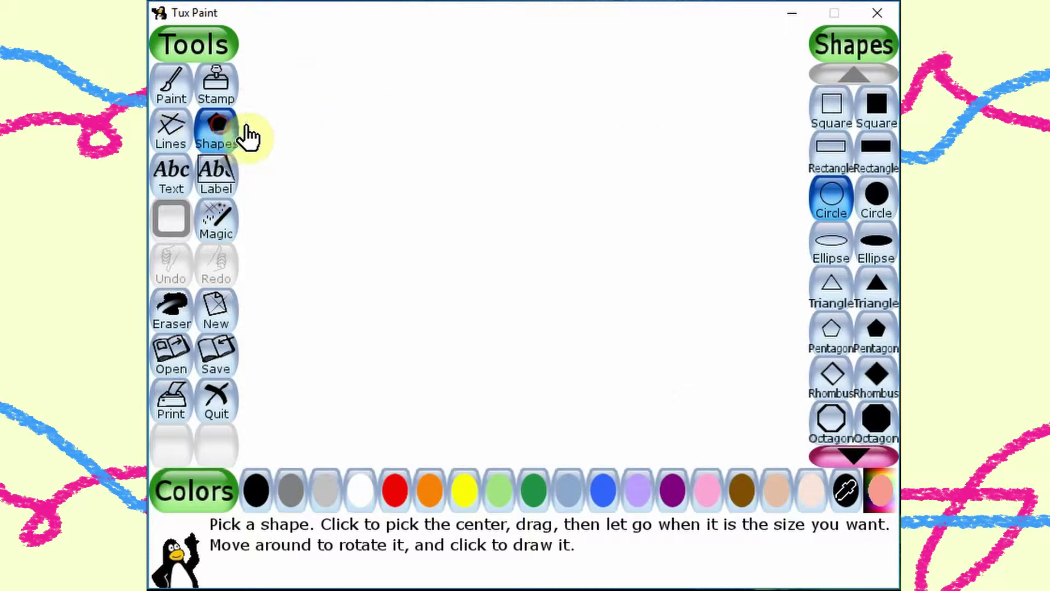
left_click(881, 200)
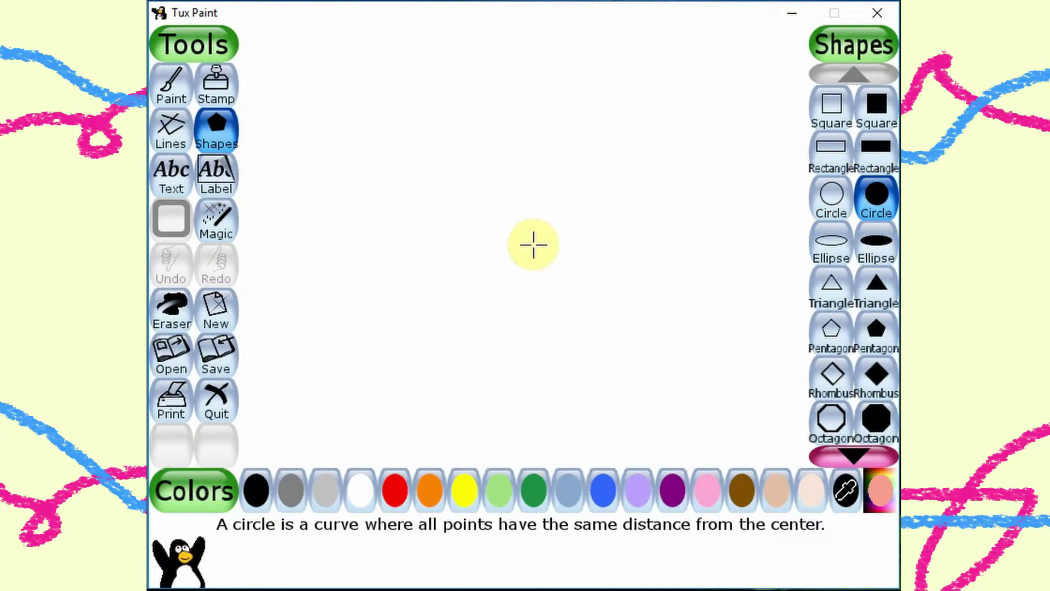
left_click_drag(526, 254, 715, 358)
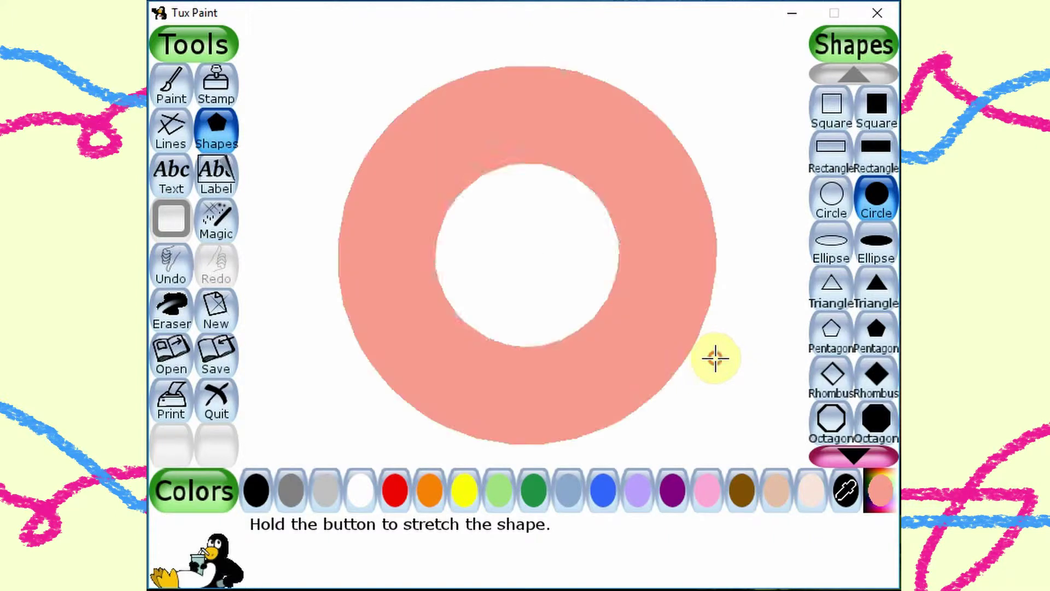
Step: Draw a slightly smaller filled circle in custom light orange inside the salmon-pink circle
left_click(882, 492)
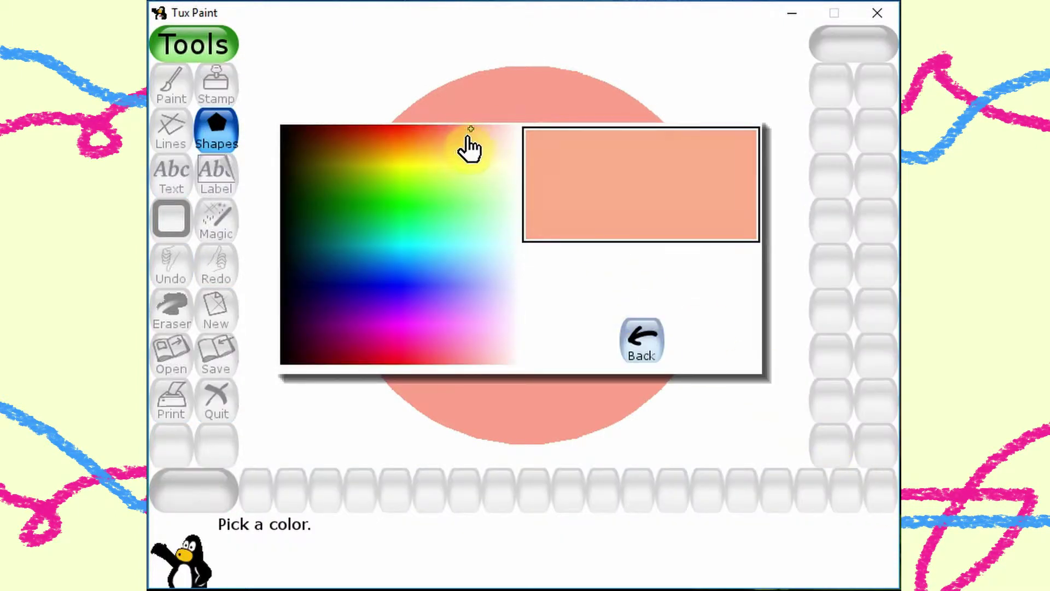
left_click(455, 135)
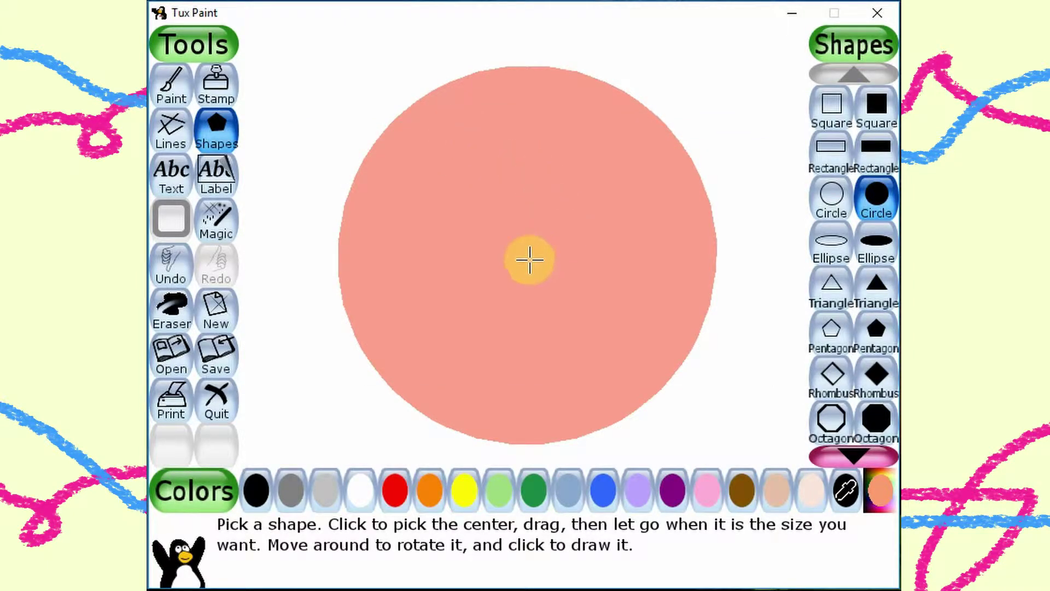
mouse_move(532, 257)
left_mouse_down()
mouse_move(684, 351)
mouse_move(713, 359)
mouse_move(707, 353)
left_mouse_up()
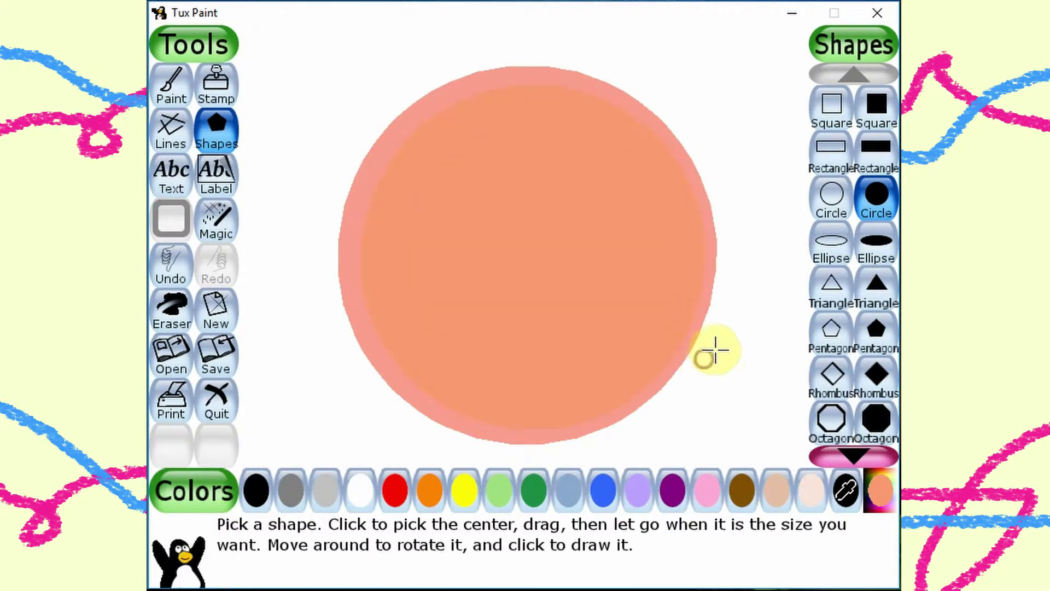
left_click(183, 269)
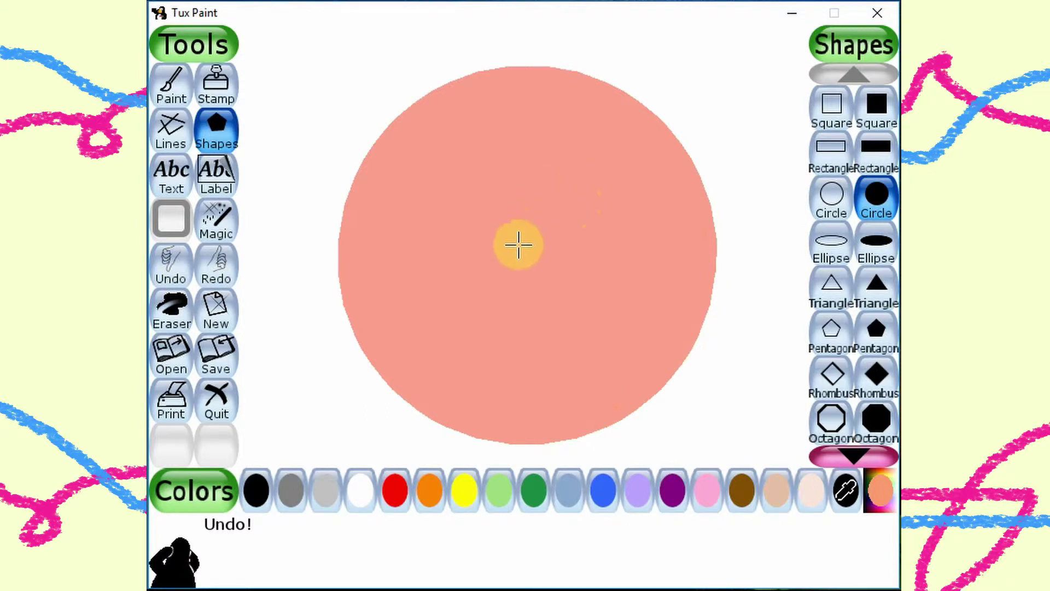
left_click_drag(527, 246, 690, 313)
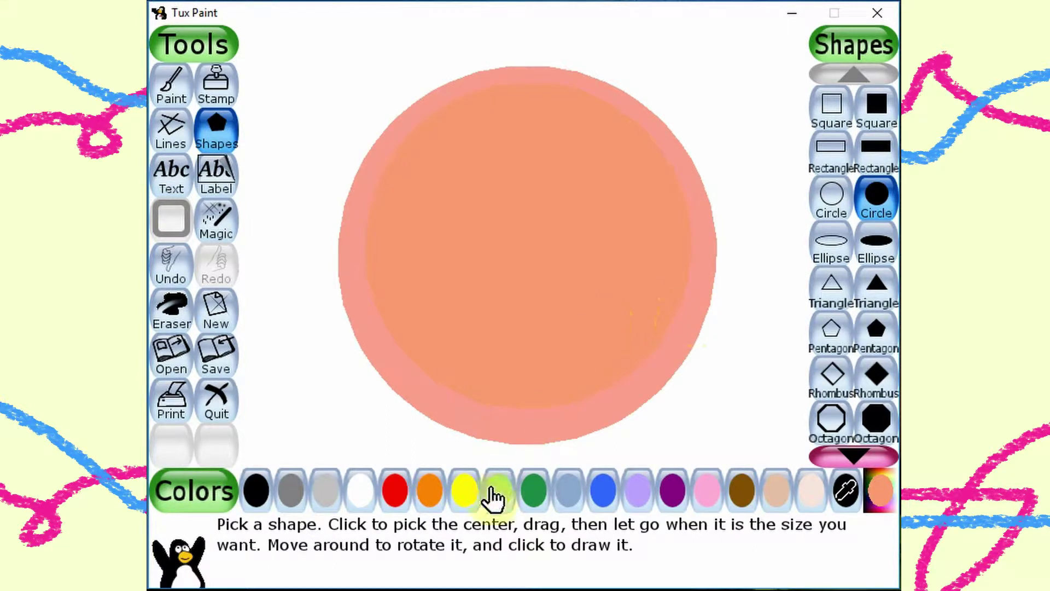
Step: Draw a smaller filled circle in custom yellow-orange centered inside the light-orange one
left_click(868, 486)
left_click_drag(438, 200, 437, 157)
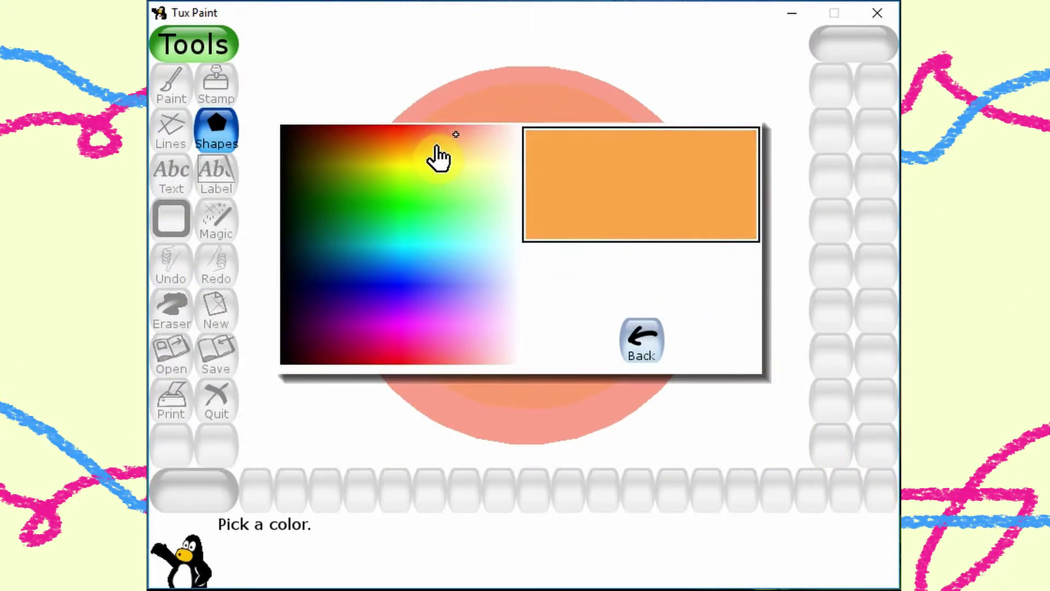
left_click(435, 146)
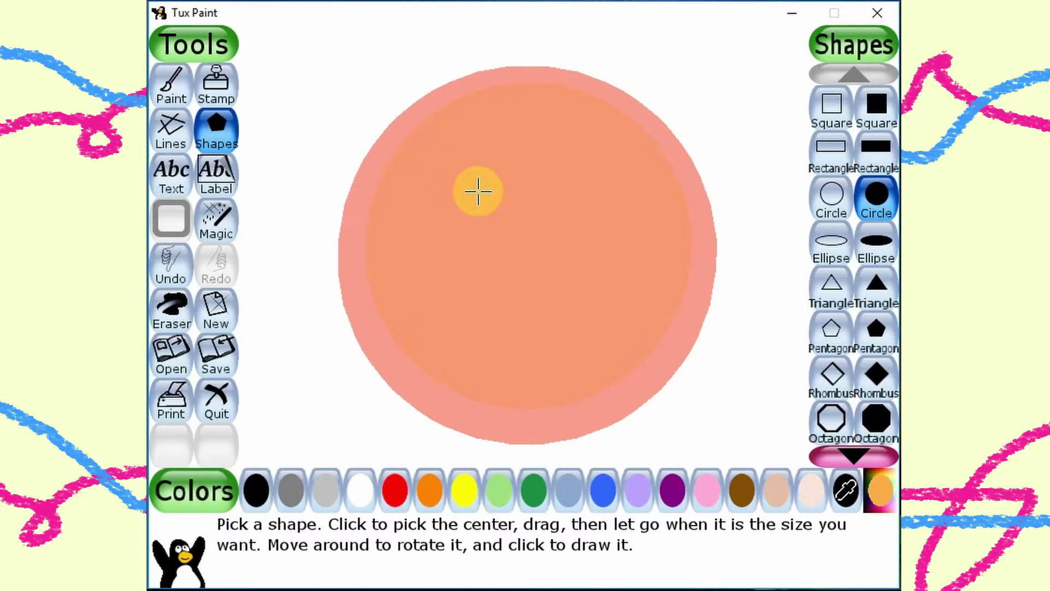
left_click_drag(529, 248, 669, 326)
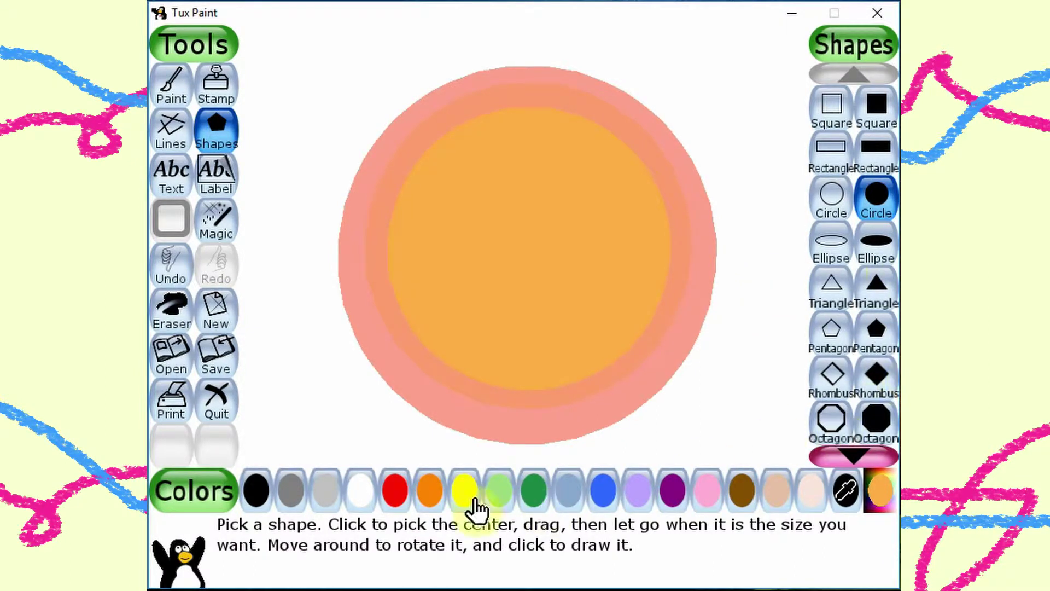
Step: Smudge the edges of the pink, light-orange and yellow-orange circles to blend them together
left_click(218, 223)
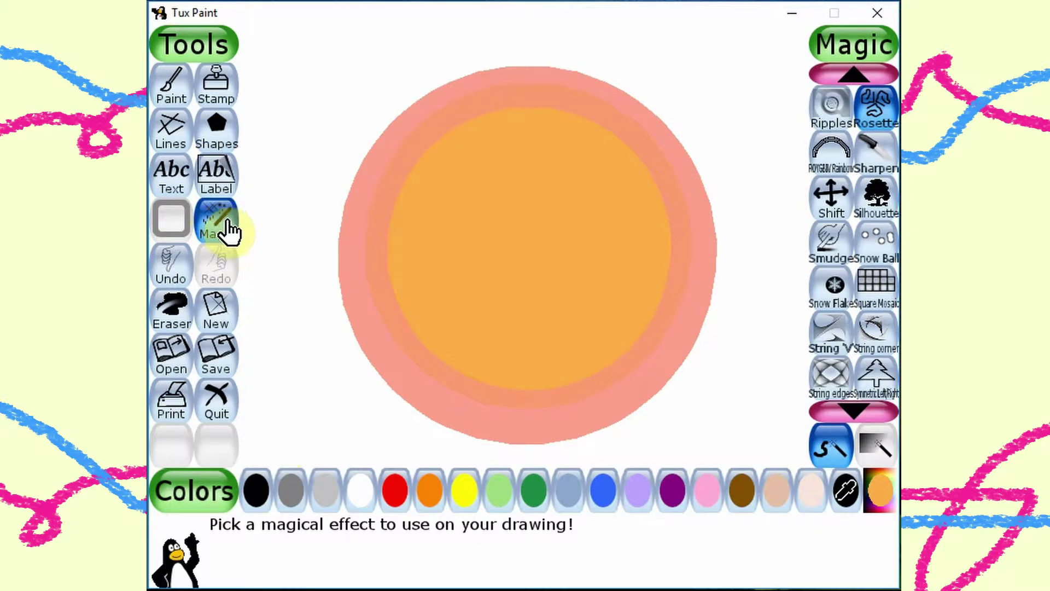
left_click(831, 257)
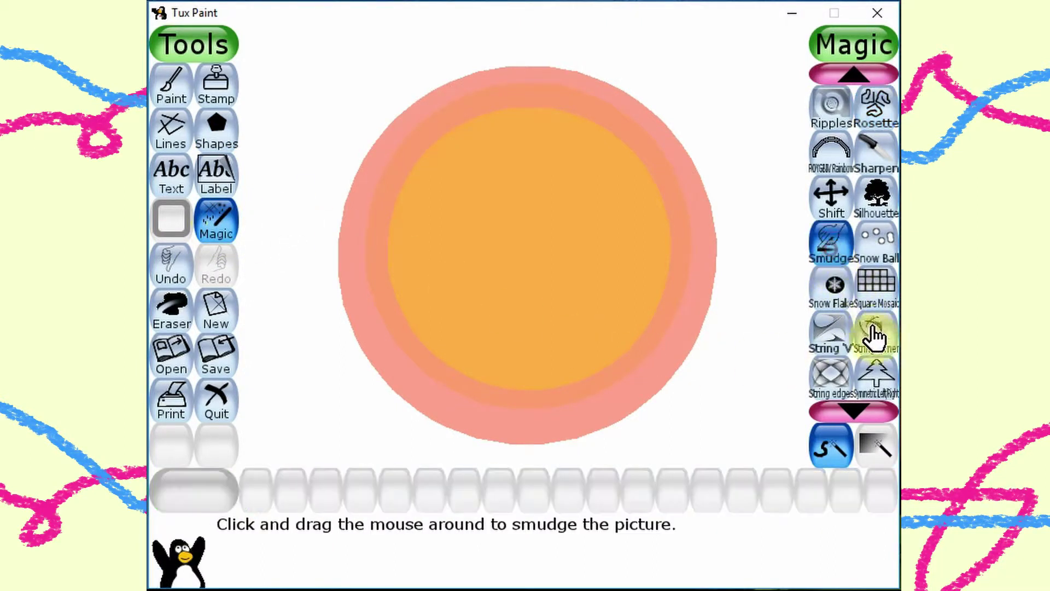
mouse_move(628, 326)
left_mouse_down()
mouse_move(672, 348)
mouse_move(663, 268)
mouse_move(661, 300)
mouse_move(600, 370)
mouse_move(518, 387)
mouse_move(467, 364)
mouse_move(405, 321)
mouse_move(385, 253)
mouse_move(403, 204)
mouse_move(434, 368)
mouse_move(397, 194)
mouse_move(674, 301)
mouse_move(434, 108)
mouse_move(352, 195)
mouse_move(356, 327)
mouse_move(546, 446)
mouse_move(729, 270)
mouse_move(425, 356)
mouse_move(541, 69)
mouse_move(722, 257)
mouse_move(481, 416)
mouse_move(668, 363)
mouse_move(683, 304)
left_mouse_up()
Step: Draw a filled circle in custom pale yellow at the centre of the smudged circles
left_click(216, 130)
left_click(880, 490)
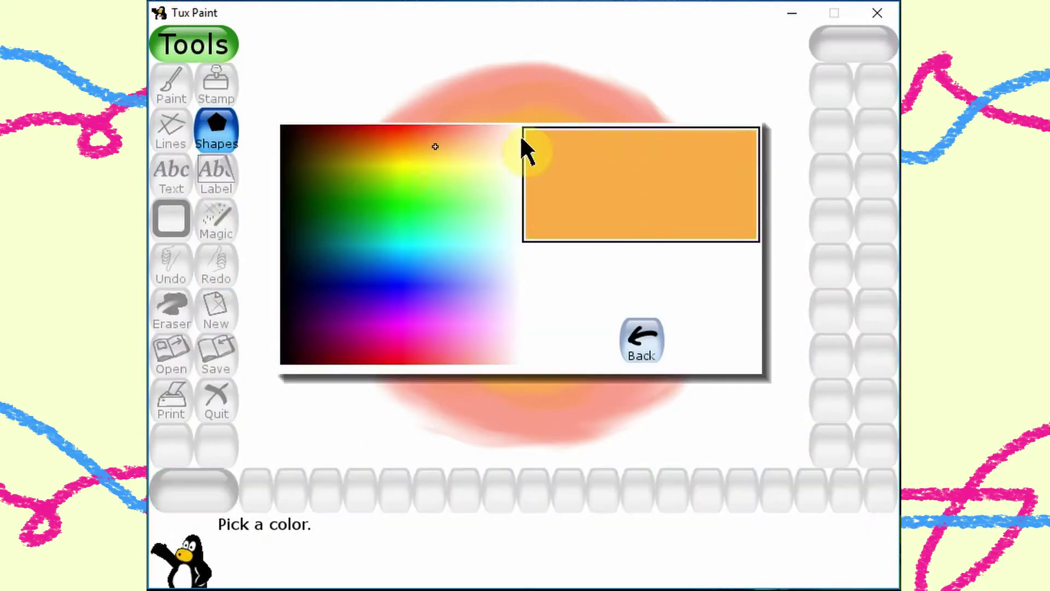
left_click(459, 156)
left_click_drag(525, 246, 627, 291)
Step: Draw a golden-yellow filled circle inside the pale-yellow one, with a smaller light-green circle at its centre
left_click(880, 490)
left_click(431, 158)
mouse_move(527, 241)
left_mouse_down()
mouse_move(610, 285)
mouse_move(572, 262)
mouse_move(582, 269)
left_mouse_up()
left_click(499, 489)
key("ctrl+z")
Step: Smudge the edges of the pale-yellow, golden-yellow and light-green circles into each other
left_click(216, 220)
left_click(830, 241)
mouse_move(634, 301)
left_mouse_down()
mouse_move(506, 361)
mouse_move(631, 231)
mouse_move(623, 325)
left_mouse_up()
mouse_move(426, 268)
left_mouse_down()
mouse_move(438, 296)
mouse_move(604, 206)
mouse_move(490, 286)
mouse_move(598, 235)
mouse_move(544, 182)
left_mouse_up()
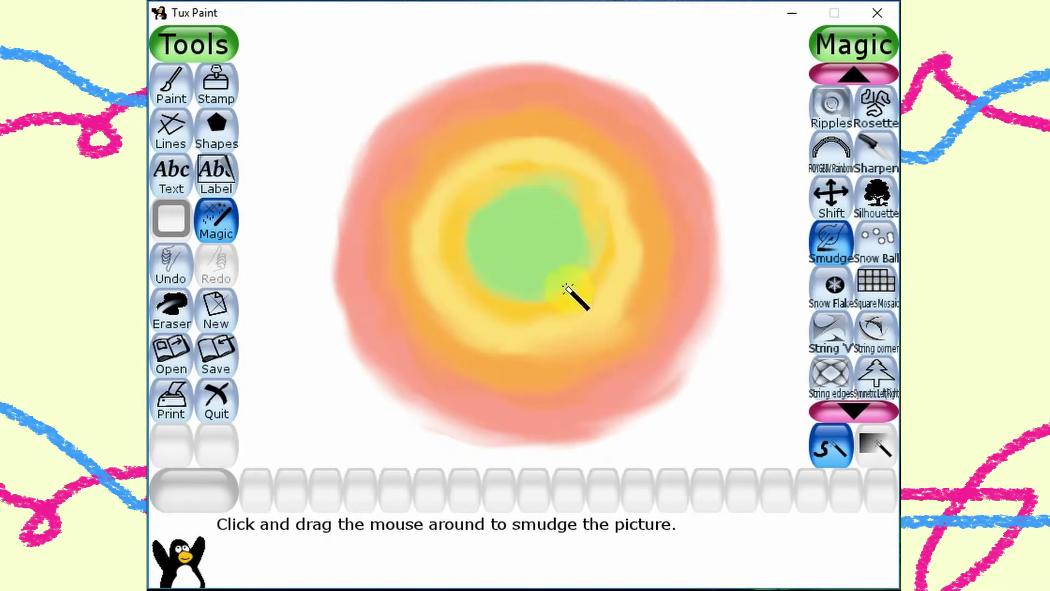
mouse_move(615, 230)
left_mouse_down()
mouse_move(476, 272)
mouse_move(614, 175)
left_mouse_up()
Step: Draw progressively smaller filled circles in custom cyan, blue and lavender at the centre of the green area
left_click(216, 130)
left_click(879, 489)
left_click(434, 257)
left_click(175, 264)
mouse_move(523, 236)
left_mouse_down()
mouse_move(574, 265)
mouse_move(518, 248)
mouse_move(558, 255)
mouse_move(539, 244)
mouse_move(550, 255)
left_mouse_up()
left_click(603, 490)
left_click(638, 495)
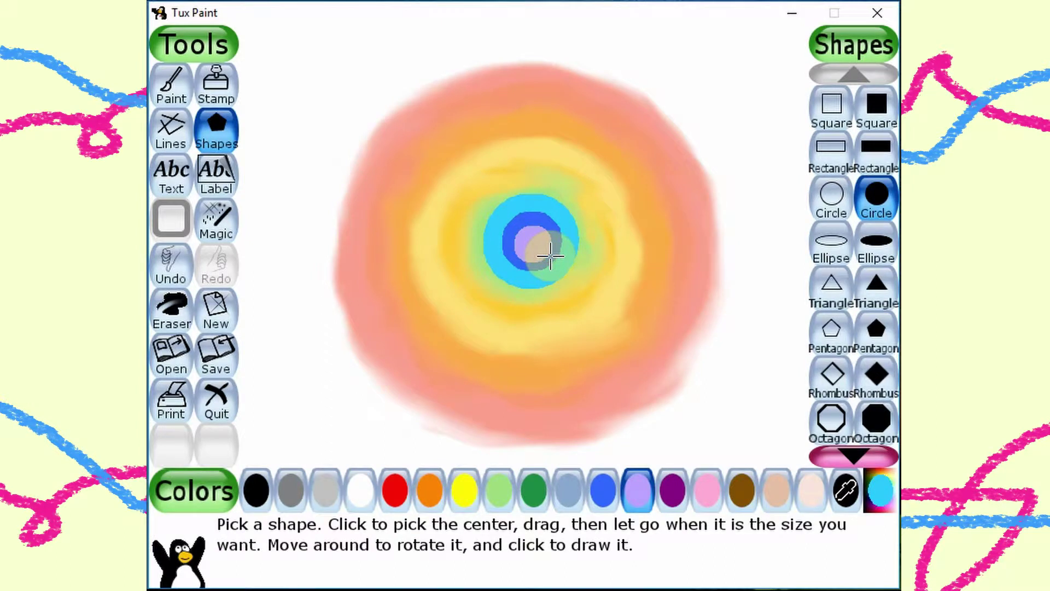
Step: Smudge the cyan, blue and lavender circles together at the centre and save the drawing
left_click(216, 219)
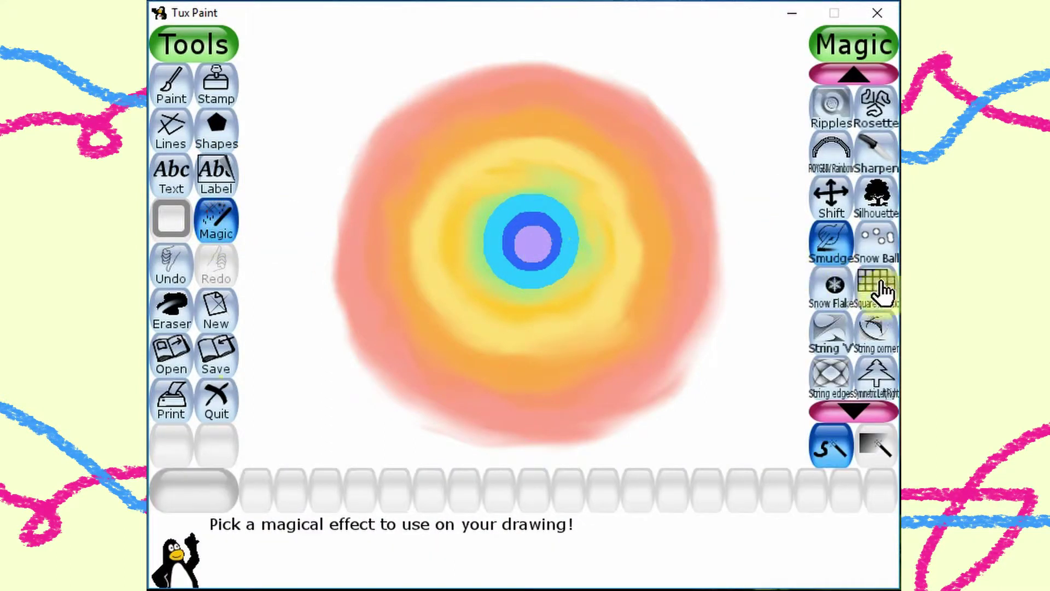
left_click(837, 249)
left_click_drag(572, 238, 570, 263)
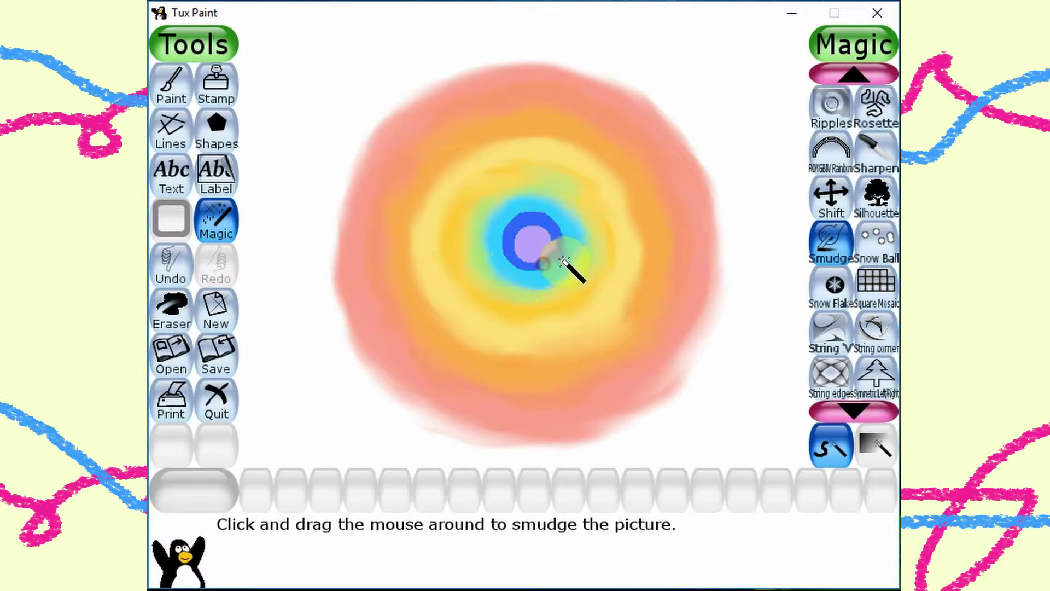
left_click(508, 264)
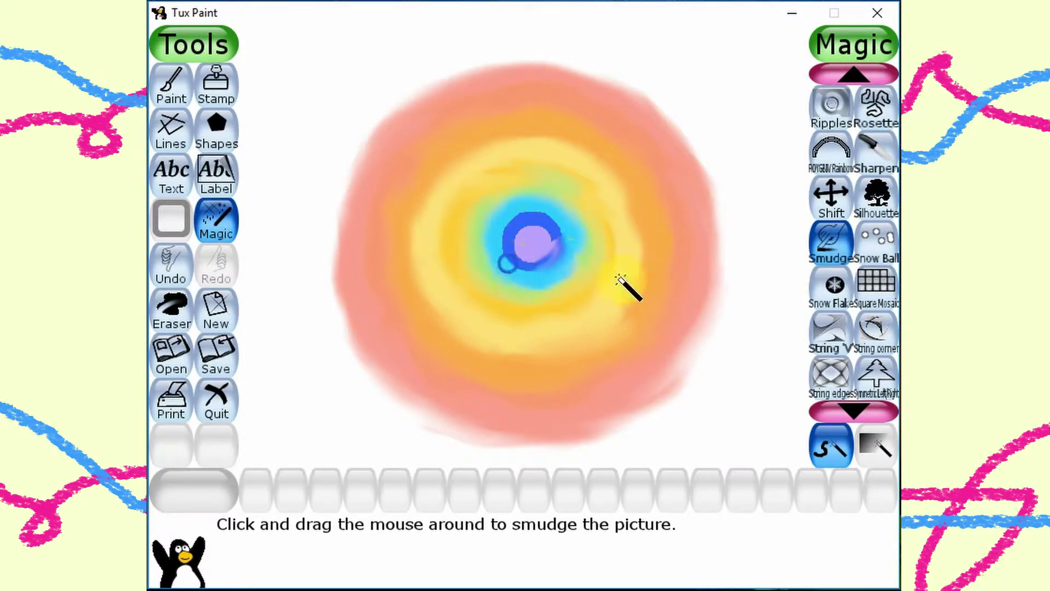
mouse_move(517, 264)
left_mouse_down()
mouse_move(524, 212)
mouse_move(596, 218)
mouse_move(567, 211)
mouse_move(497, 229)
mouse_move(506, 259)
mouse_move(503, 230)
mouse_move(520, 210)
mouse_move(559, 223)
mouse_move(566, 242)
mouse_move(540, 221)
mouse_move(536, 258)
mouse_move(511, 246)
mouse_move(538, 230)
mouse_move(559, 261)
mouse_move(507, 257)
mouse_move(542, 274)
mouse_move(565, 242)
mouse_move(547, 271)
mouse_move(515, 276)
mouse_move(533, 255)
mouse_move(496, 239)
mouse_move(522, 272)
mouse_move(534, 249)
mouse_move(517, 227)
mouse_move(526, 262)
mouse_move(536, 242)
mouse_move(520, 227)
mouse_move(531, 263)
mouse_move(543, 240)
mouse_move(514, 236)
mouse_move(534, 261)
mouse_move(574, 260)
left_mouse_up()
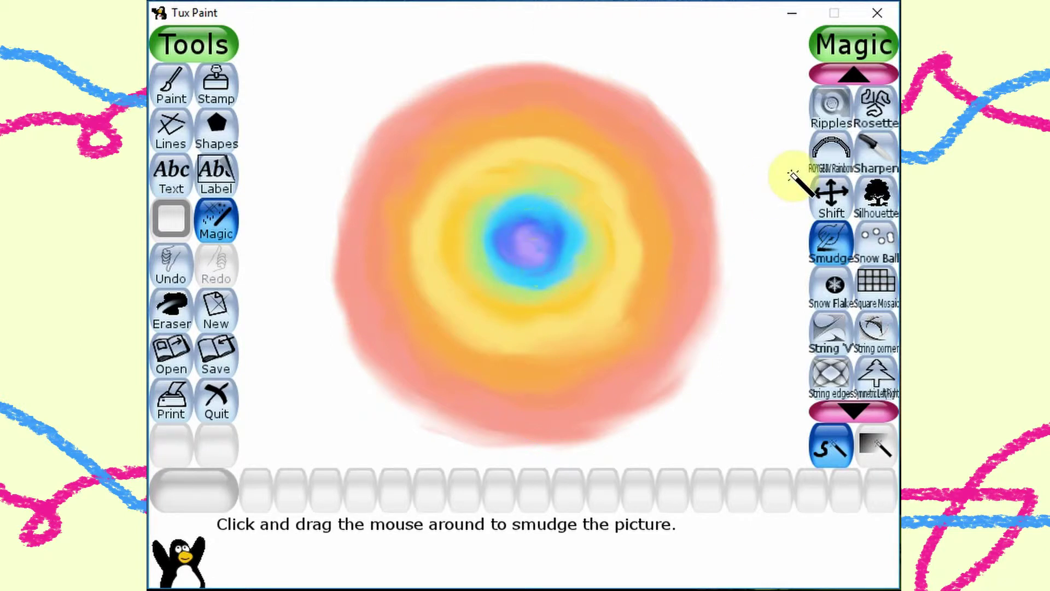
left_click(218, 355)
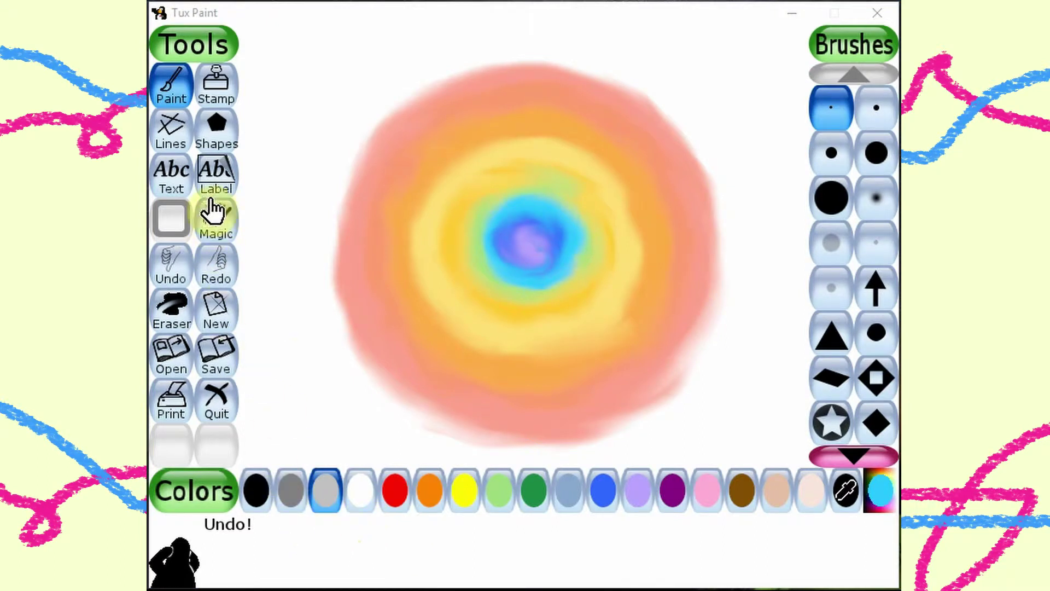
Step: Apply the Ripples effect at the centre of the rainbow circle
left_click(214, 214)
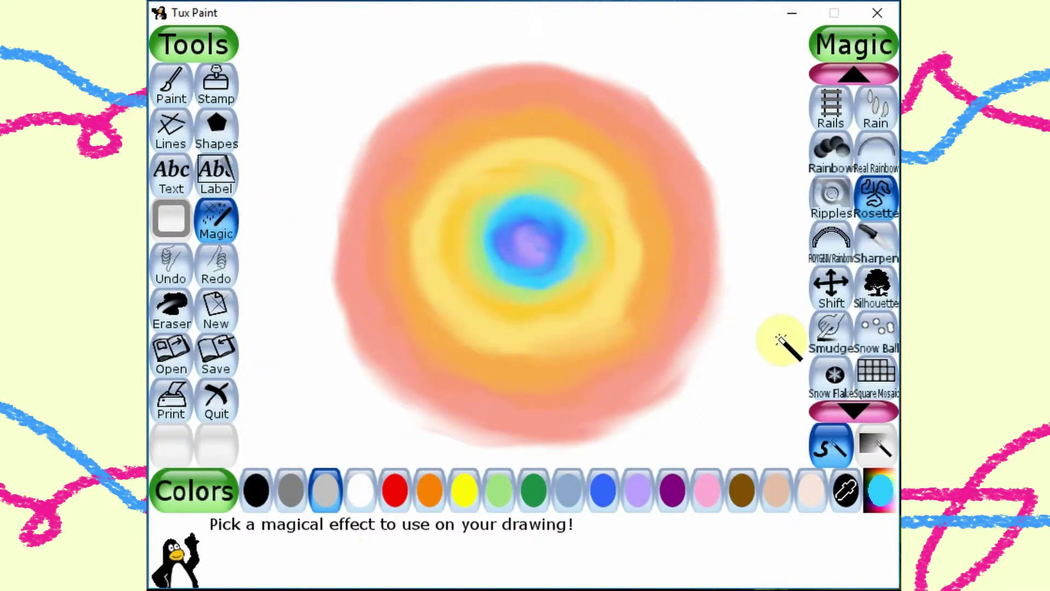
left_click(830, 200)
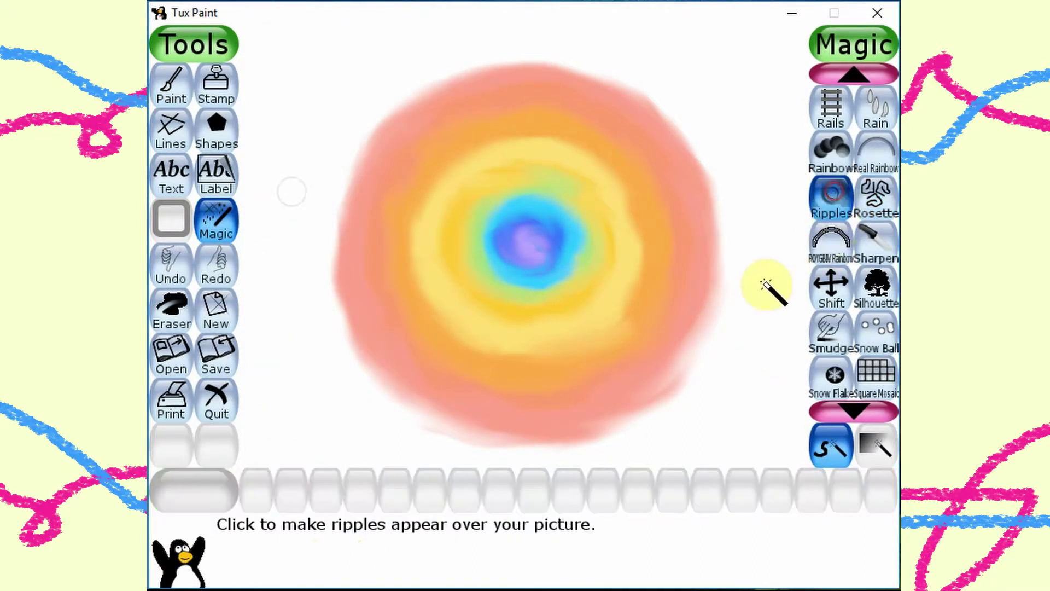
left_click(534, 246)
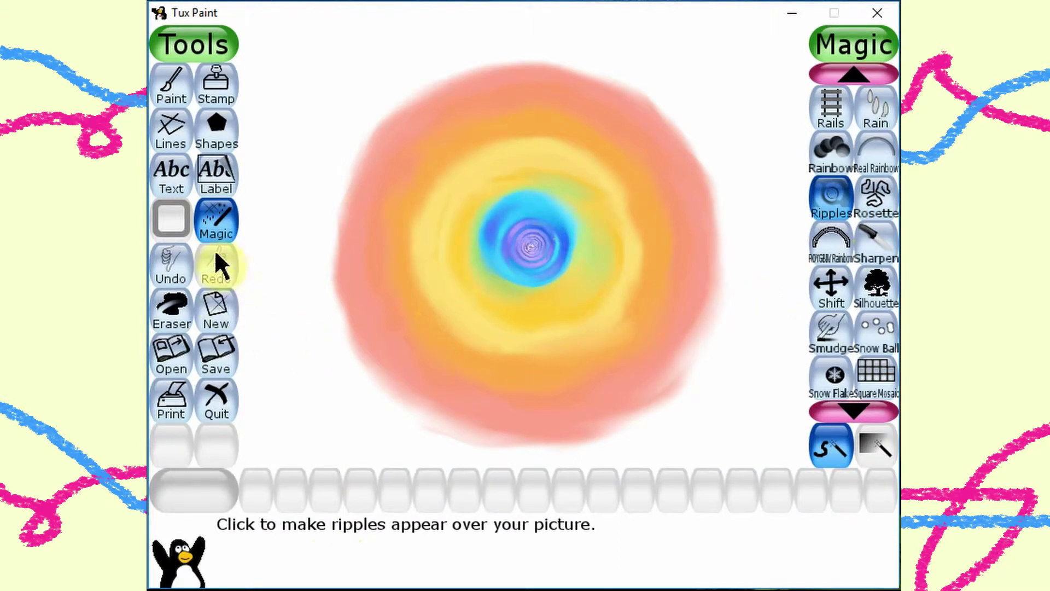
Step: Draw two concentric lavender circle outlines around the rippled centre, redoing the outer one slightly larger
left_click(215, 132)
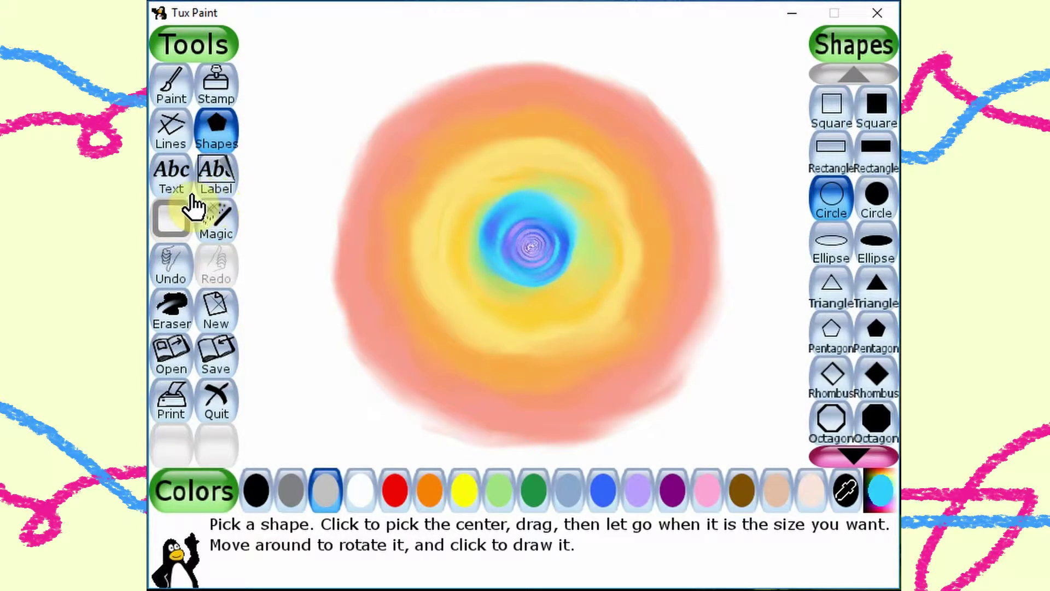
left_click(874, 197)
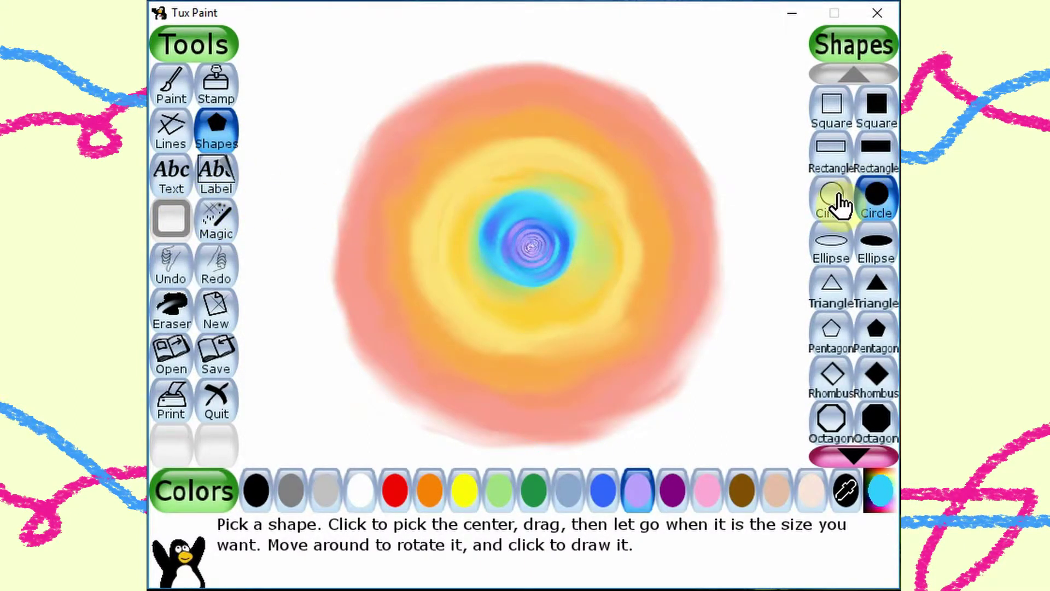
left_click(838, 204)
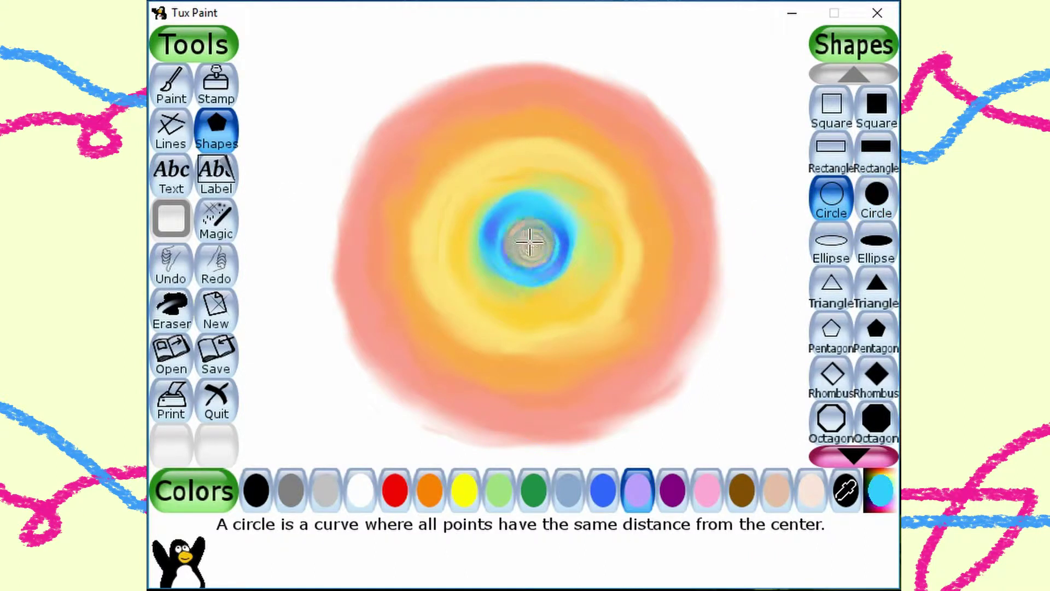
left_click_drag(531, 246, 569, 266)
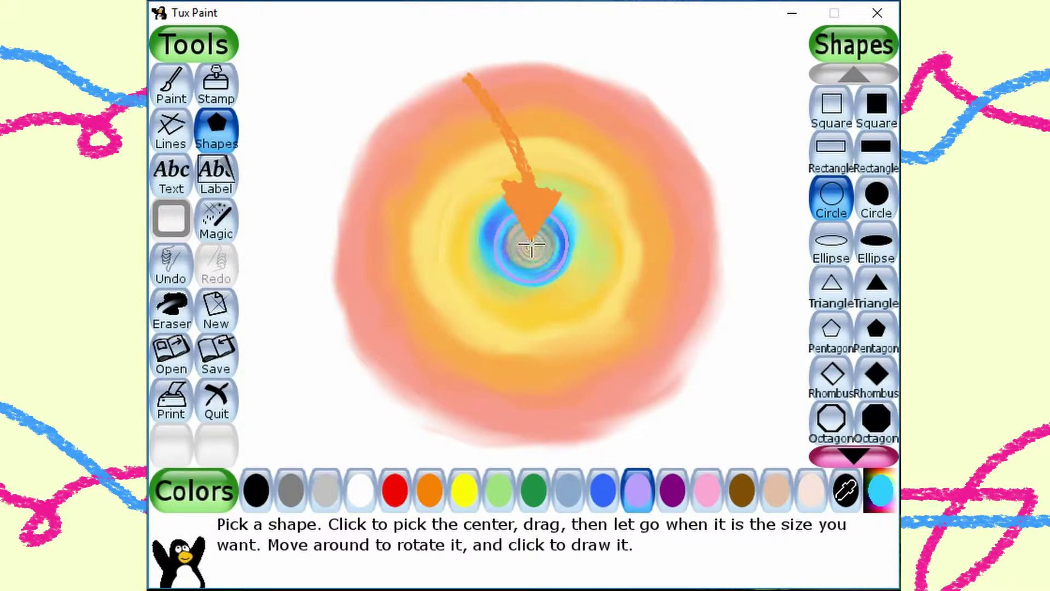
left_click_drag(531, 246, 587, 263)
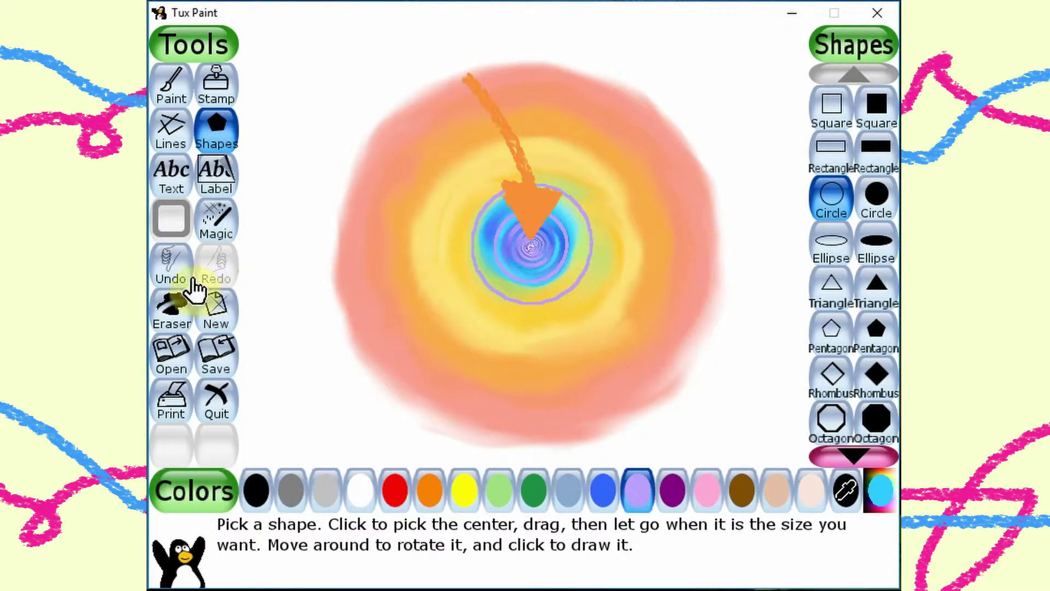
left_click(170, 266)
left_click_drag(533, 244, 599, 270)
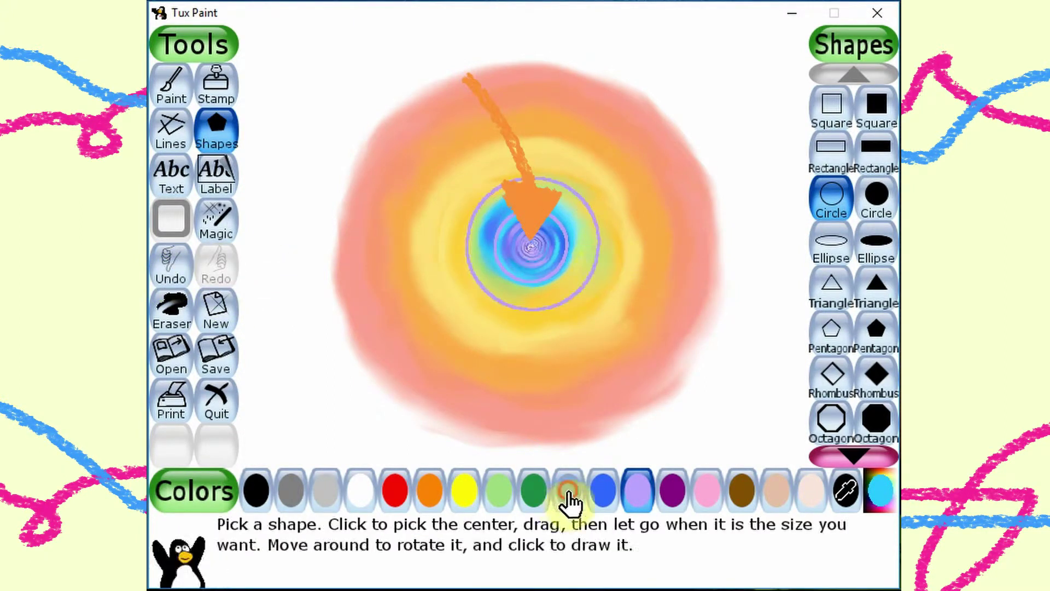
Step: Draw two larger concentric grey-blue circle outlines and a light-grey one enclosing the whole rainbow circle
left_click(569, 490)
left_click_drag(532, 245, 694, 335)
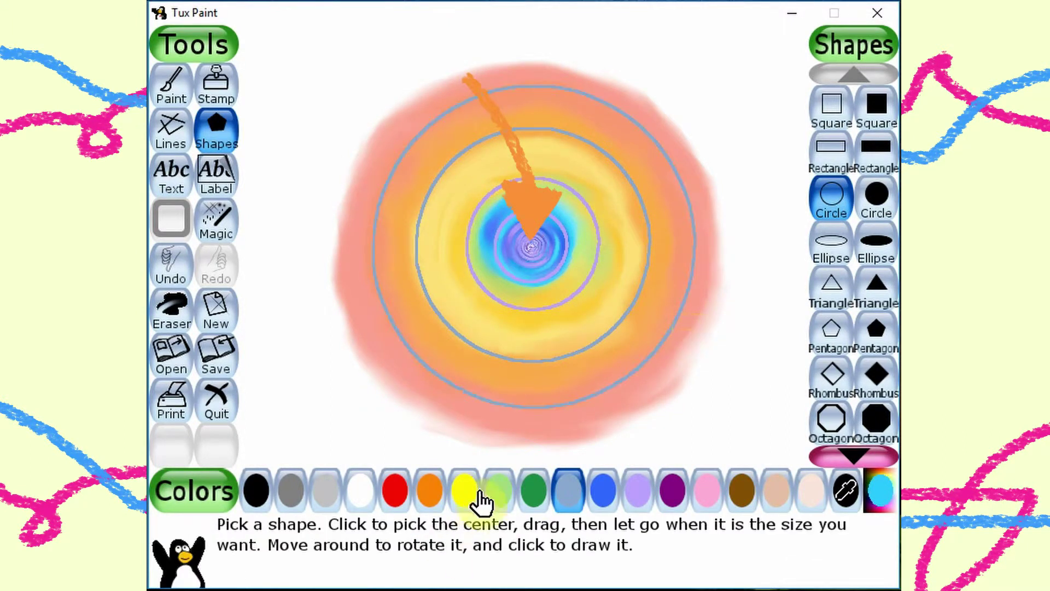
left_click(325, 490)
left_click_drag(532, 244, 741, 368)
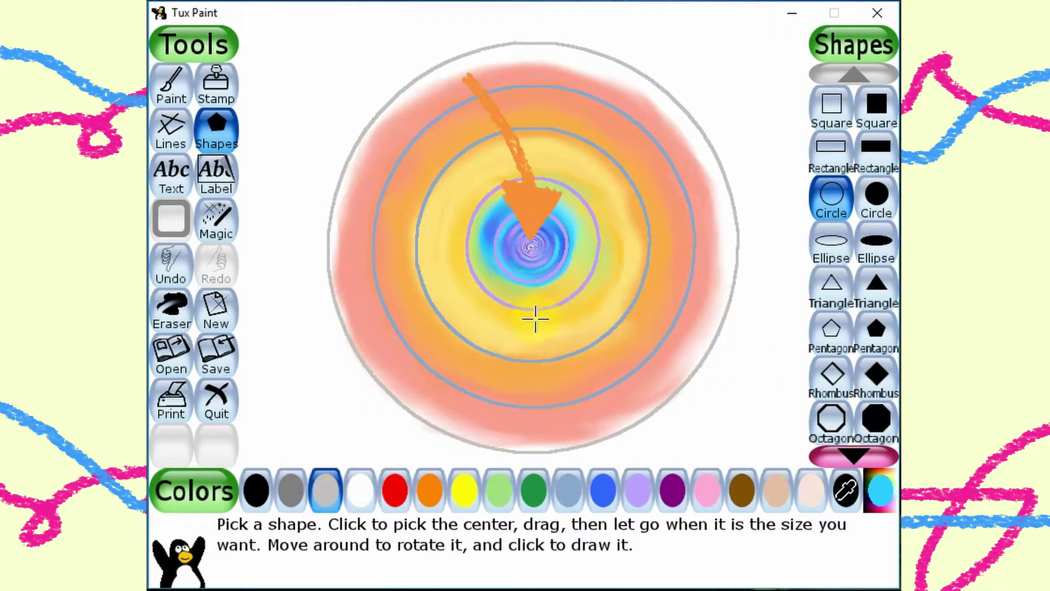
Step: Draw light-grey horizontal, vertical and two diagonal guide lines across the rings, all crossing at the centre
left_click(170, 130)
mouse_move(325, 244)
left_mouse_down()
mouse_move(759, 246)
mouse_move(747, 244)
left_mouse_up()
mouse_move(534, 38)
left_mouse_down()
mouse_move(523, 413)
mouse_move(533, 454)
left_mouse_up()
left_click_drag(714, 87, 333, 414)
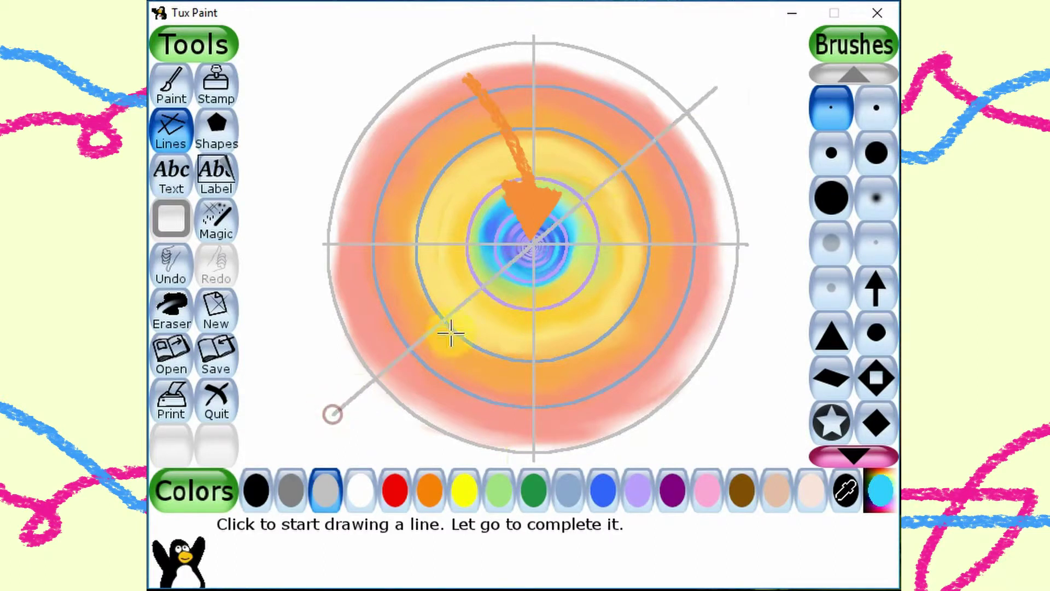
left_click_drag(358, 99, 741, 416)
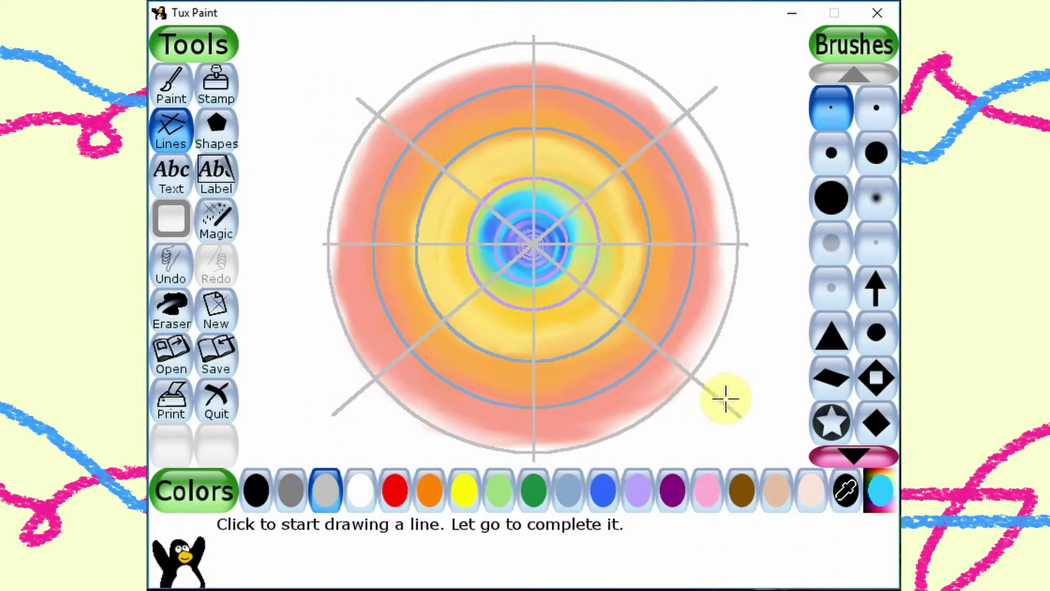
Step: Paint eight pointed purple petals from the centre out to the larger lavender ring, with their tips on the guide lines
left_click(175, 74)
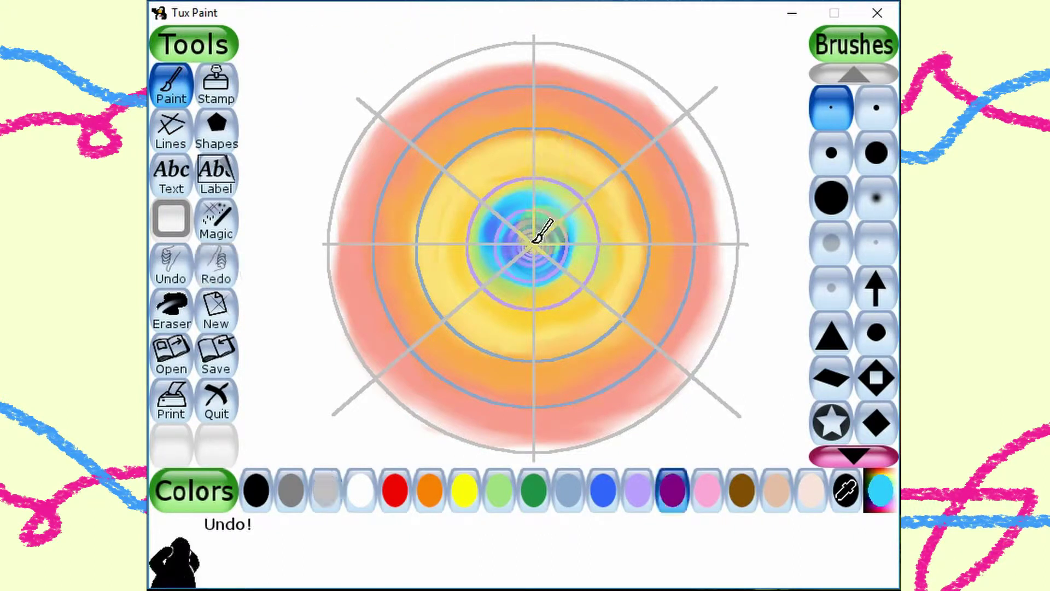
left_click_drag(531, 241, 522, 222)
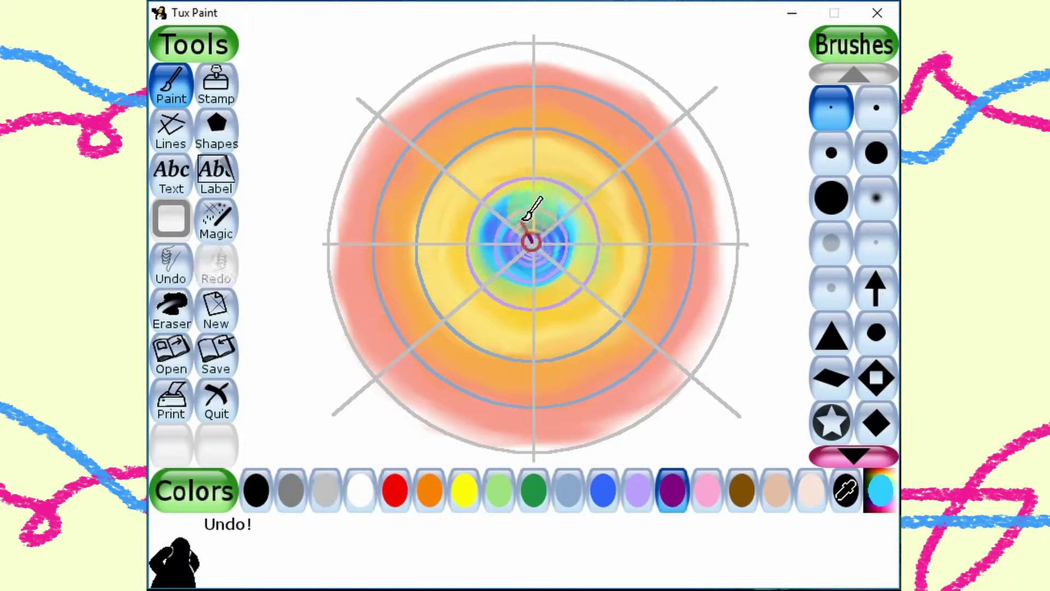
left_click_drag(533, 179, 534, 178)
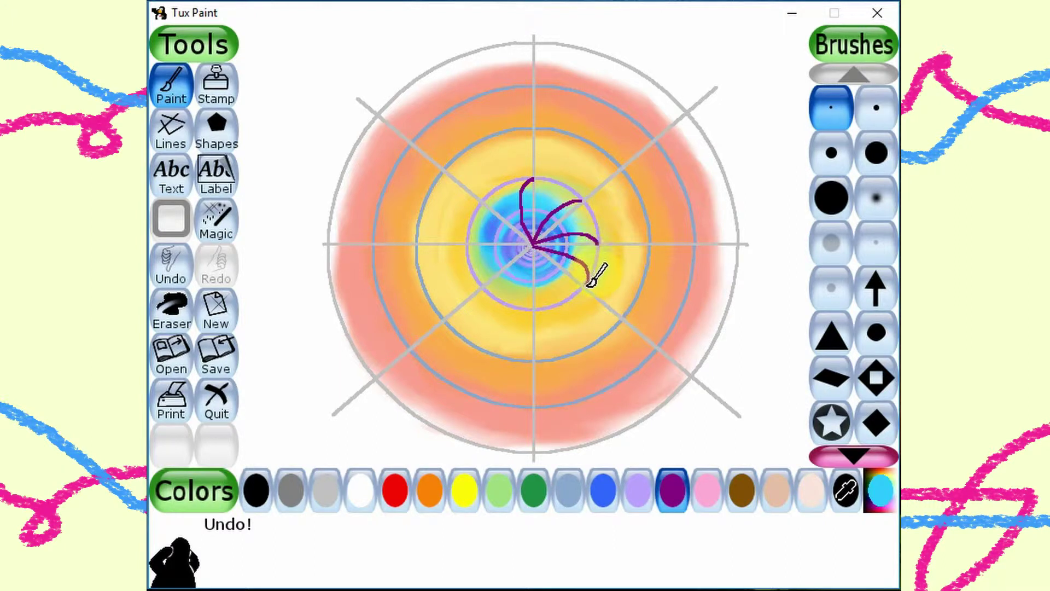
mouse_move(540, 304)
left_mouse_down()
mouse_move(495, 288)
mouse_move(498, 261)
mouse_move(465, 251)
mouse_move(489, 232)
mouse_move(482, 204)
mouse_move(529, 225)
left_mouse_up()
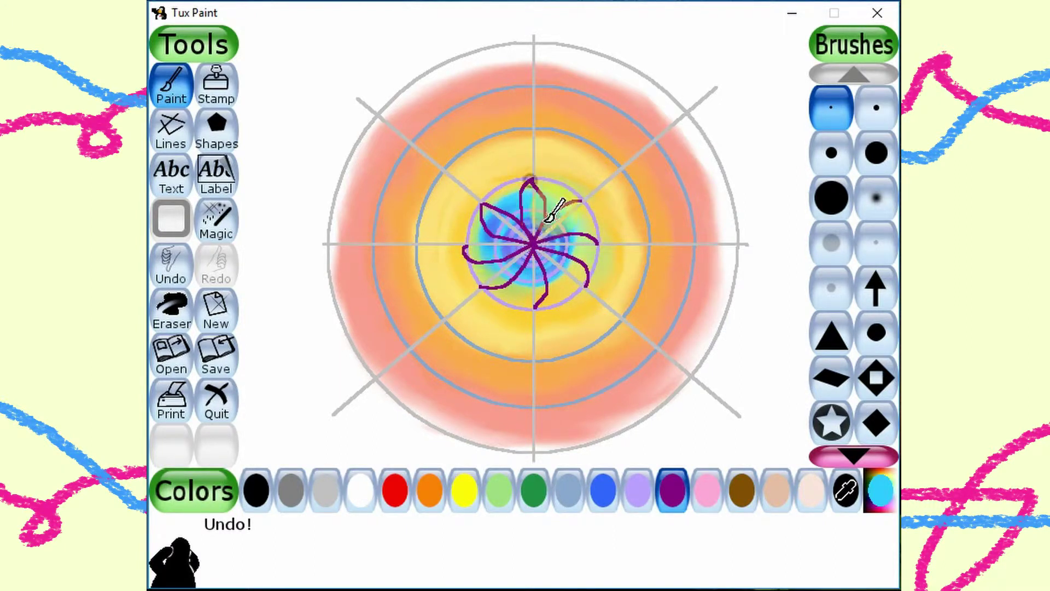
left_click_drag(532, 308, 530, 251)
left_click_drag(480, 287, 530, 246)
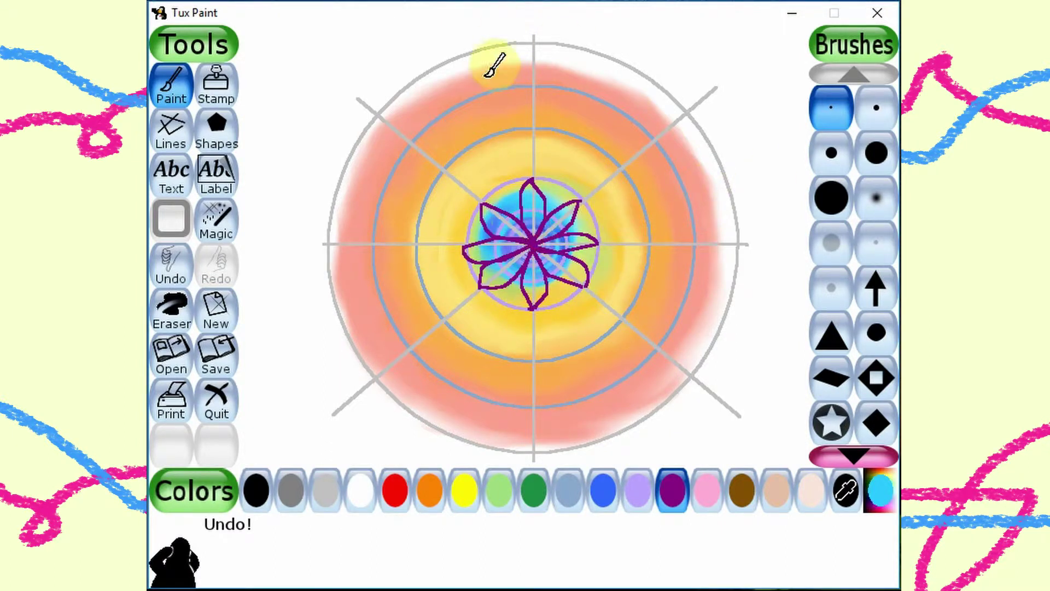
Step: Draw purple concentric circle outlines around the centre, across the small petals
left_click(834, 200)
left_click_drag(533, 244, 584, 255)
left_click(171, 85)
Step: Fill the tips of the small petals outside the purple circle with purple
left_click(219, 222)
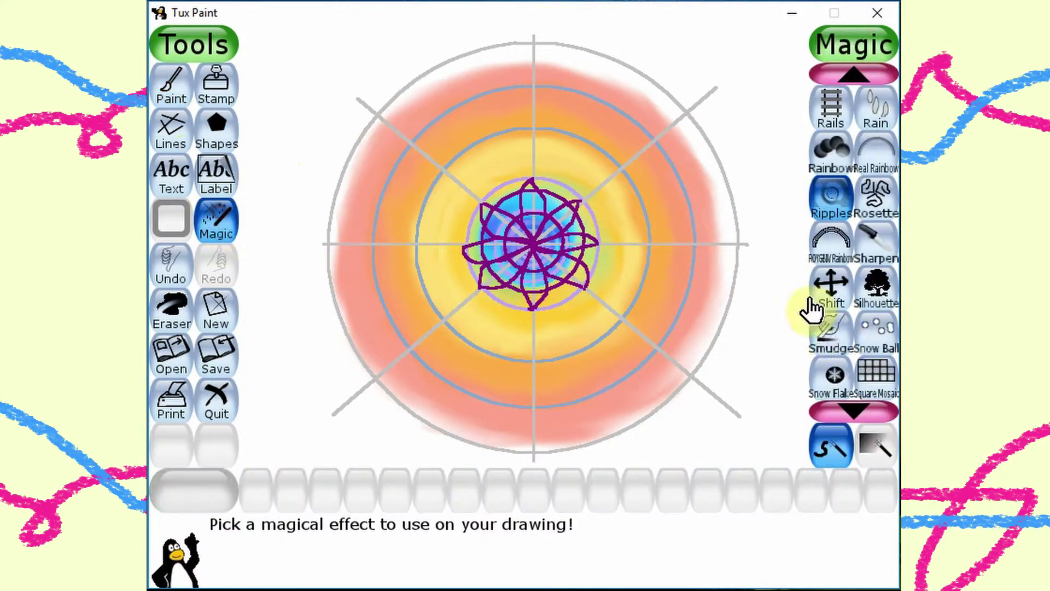
left_click(853, 77)
left_click(854, 82)
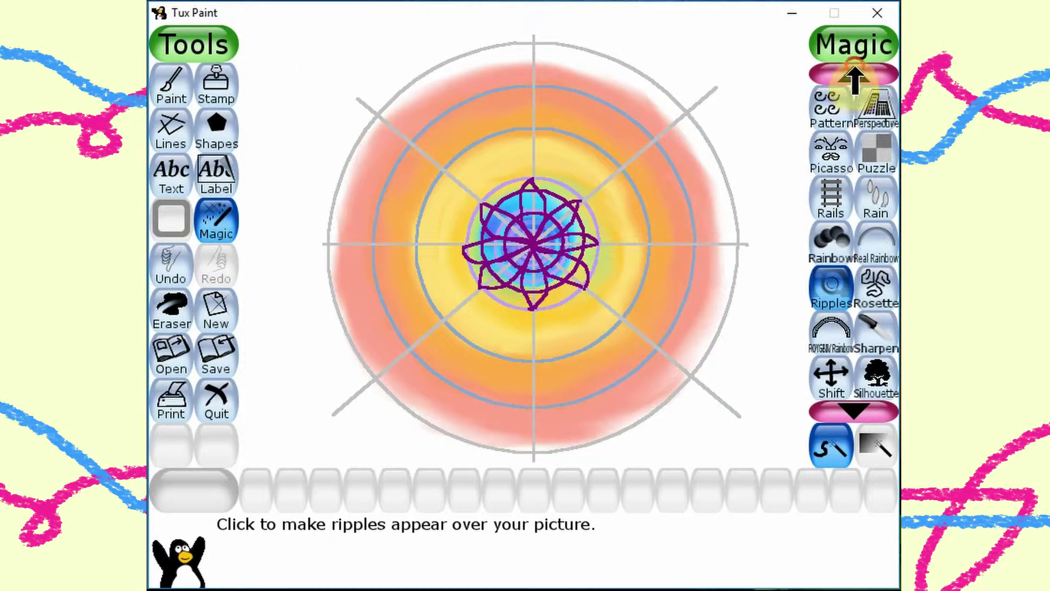
left_click(853, 77)
left_click(854, 77)
left_click(854, 76)
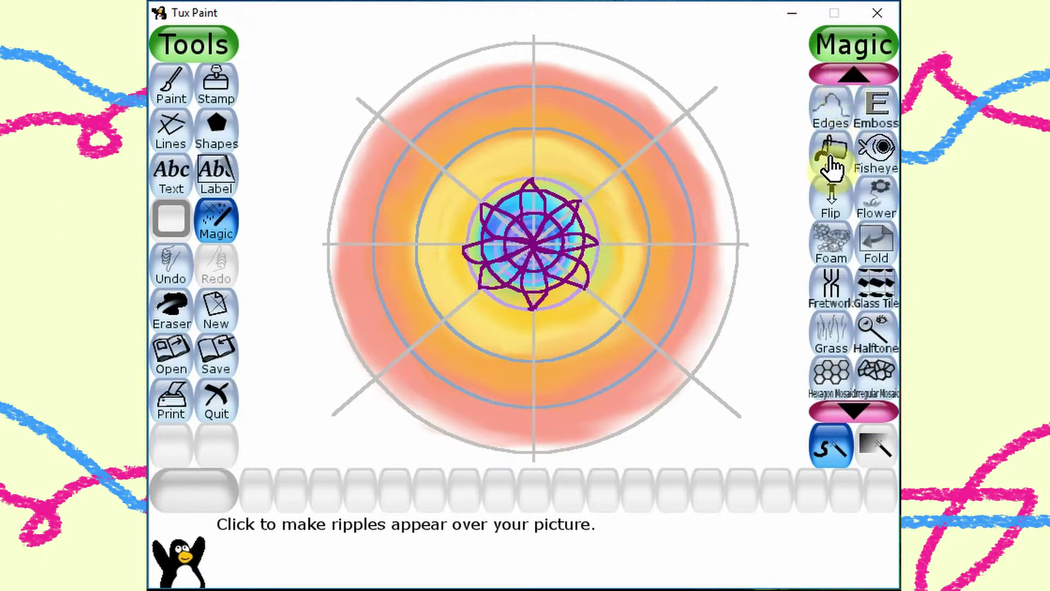
left_click(831, 164)
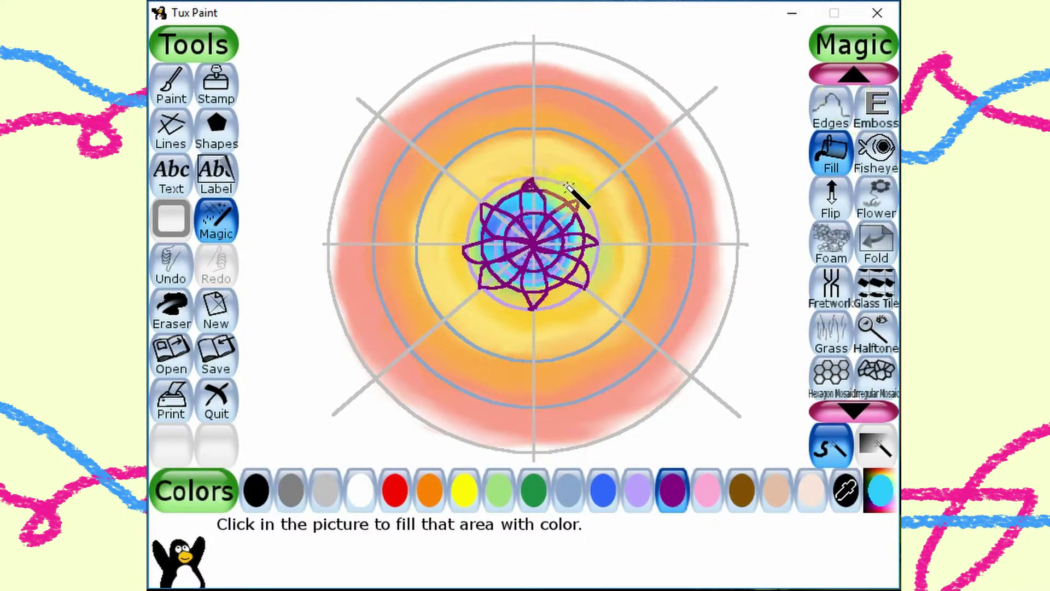
left_click(591, 240)
left_click(571, 280)
left_click(528, 295)
left_click(489, 284)
left_click(476, 256)
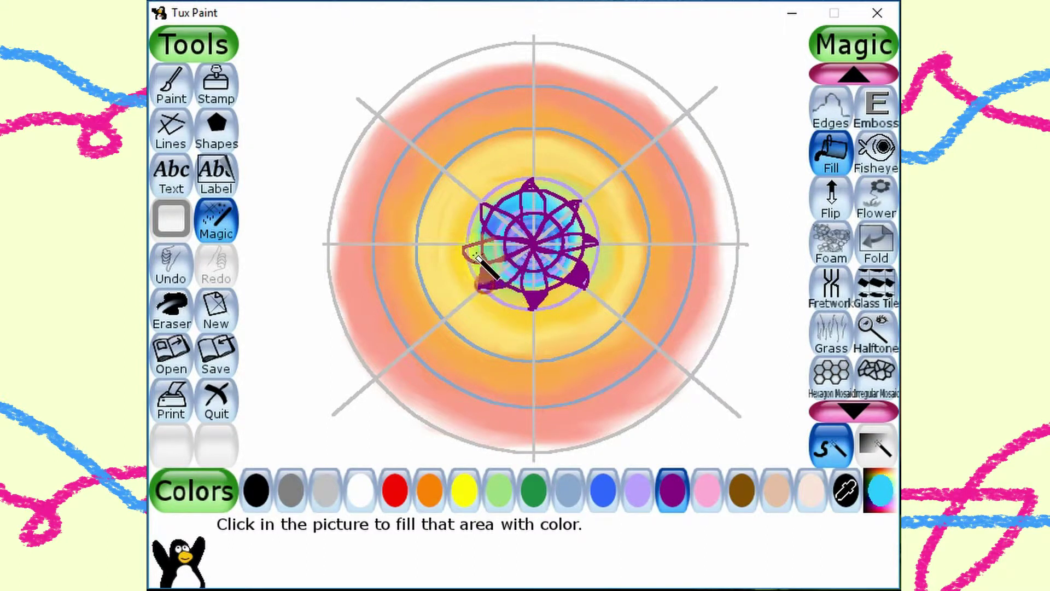
left_click(481, 216)
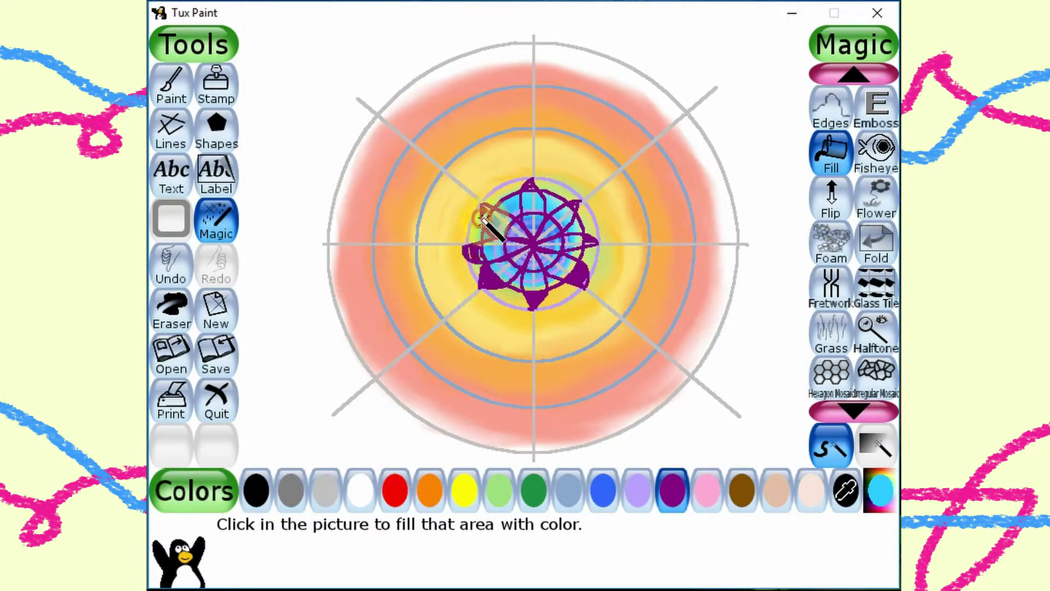
Step: Paint two large pointed purple petals in the upper-right part of the rings, undoing a stray stroke
left_click(171, 85)
mouse_move(533, 180)
left_mouse_down()
mouse_move(553, 119)
mouse_move(629, 68)
left_mouse_up()
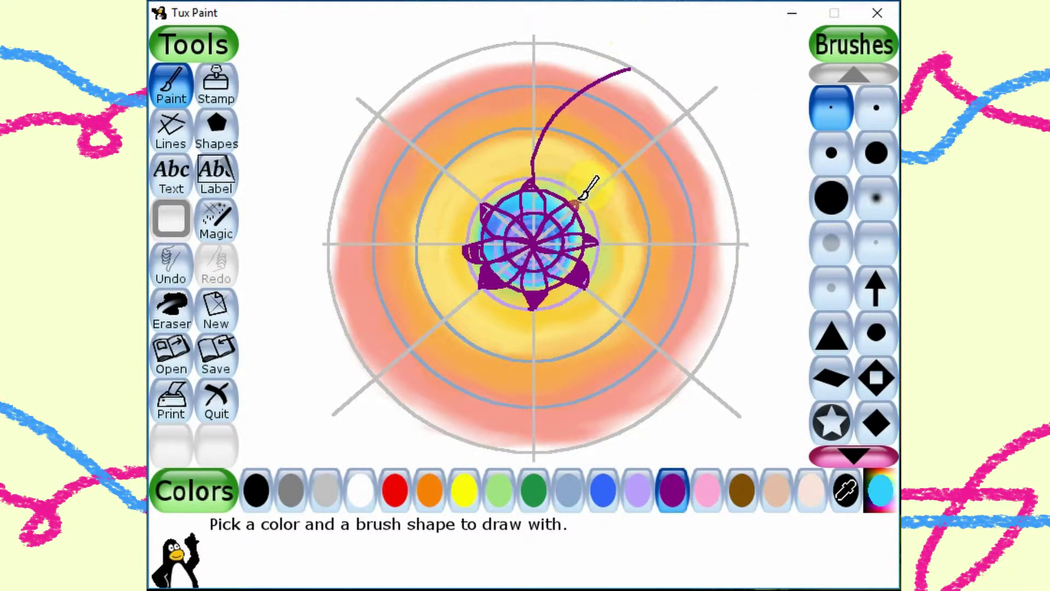
left_click(575, 205)
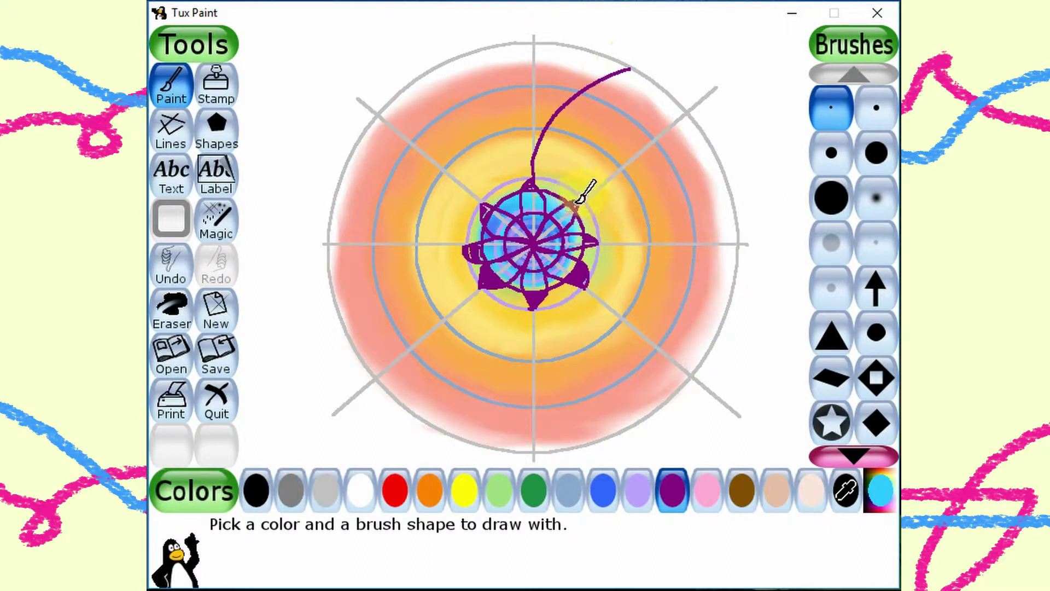
left_click_drag(577, 201, 618, 162)
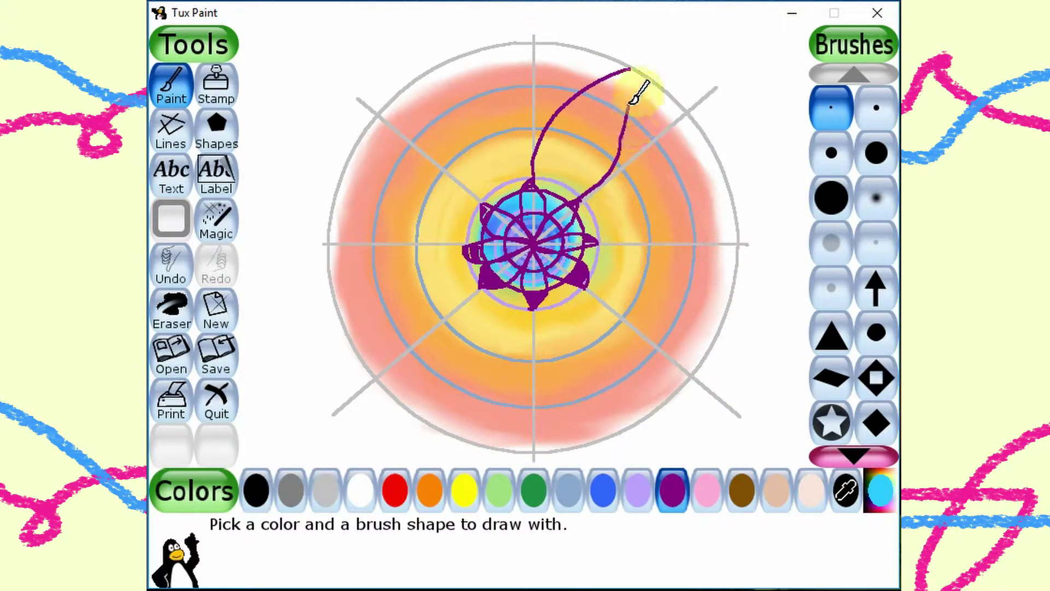
left_click_drag(635, 65, 629, 66)
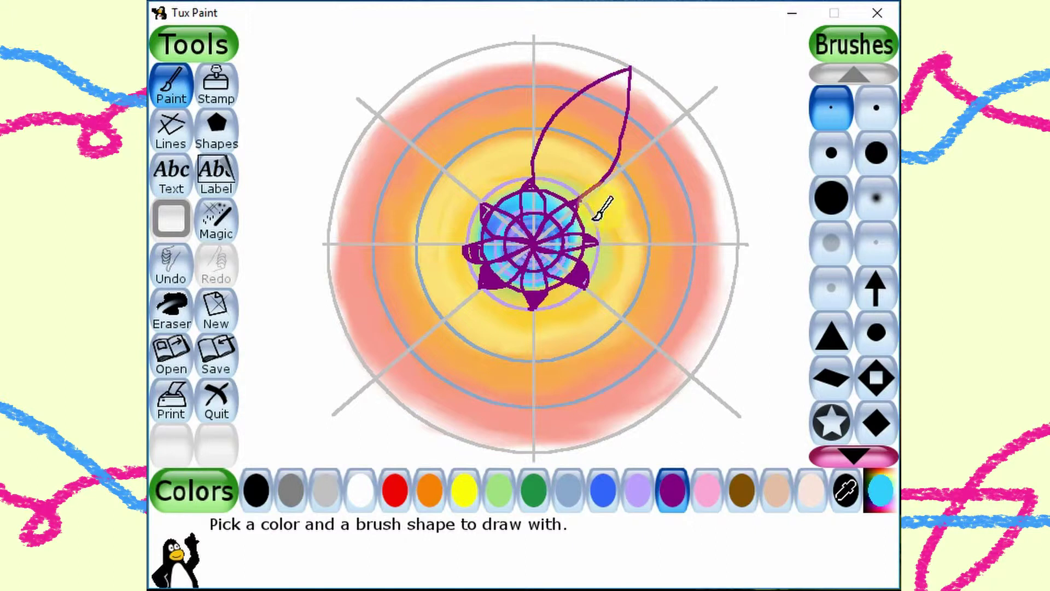
key("ctrl+z")
left_click_drag(621, 170, 670, 157)
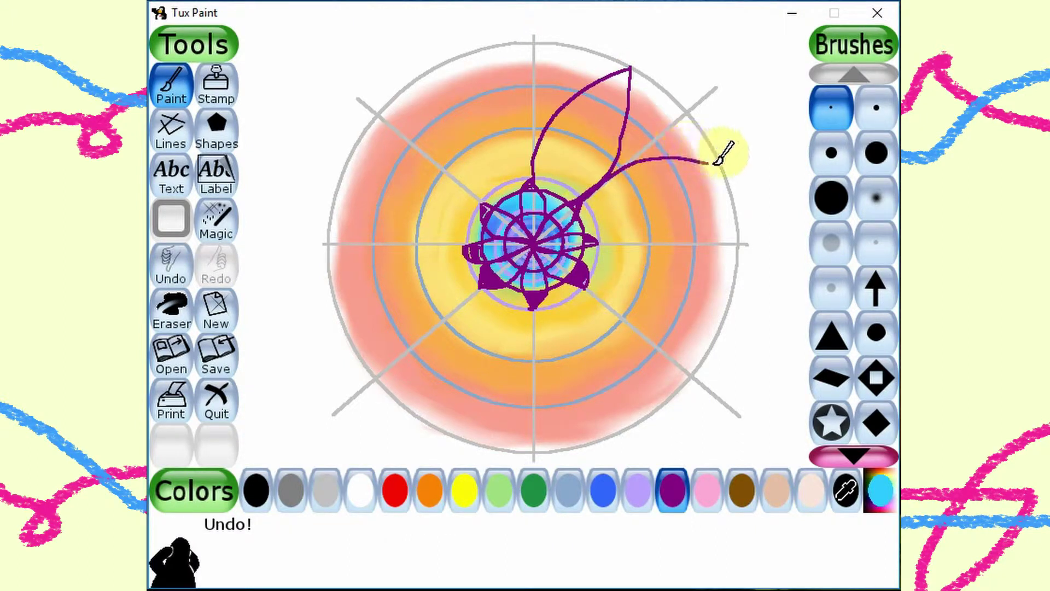
left_click_drag(692, 214, 654, 239)
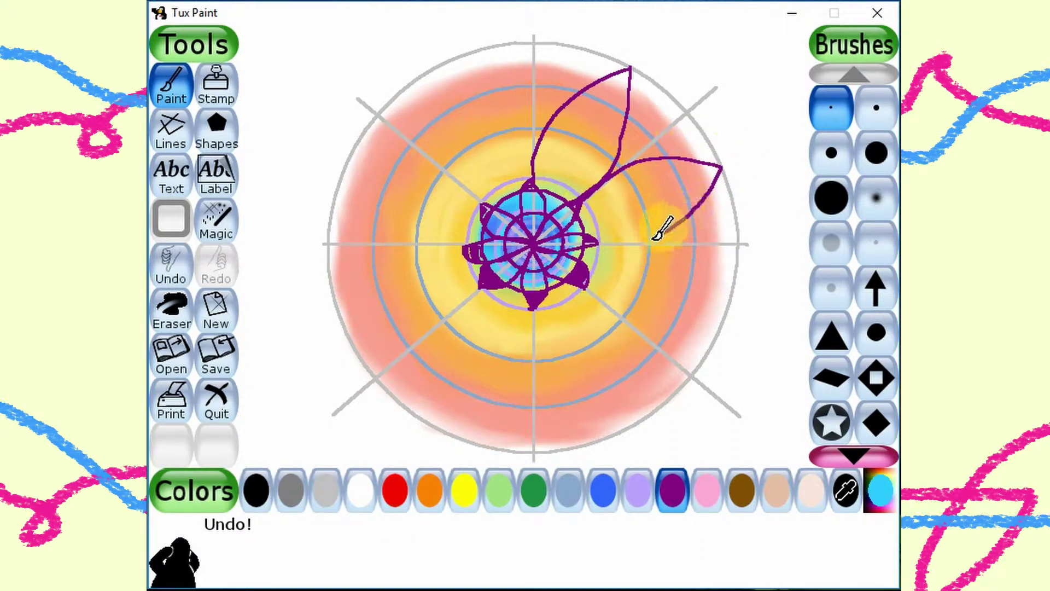
Step: Paint the remaining six large purple petals around the centre, redoing the start of one lower petal
mouse_move(589, 244)
left_mouse_down()
mouse_move(650, 243)
mouse_move(684, 266)
left_mouse_up()
left_click_drag(724, 309, 726, 314)
mouse_move(577, 285)
left_mouse_down()
mouse_move(661, 323)
mouse_move(725, 318)
left_mouse_up()
mouse_move(548, 278)
left_mouse_down()
mouse_move(622, 319)
mouse_move(643, 422)
left_mouse_up()
left_click_drag(536, 308, 544, 354)
left_click(174, 264)
mouse_move(546, 291)
left_mouse_down()
mouse_move(540, 320)
mouse_move(555, 370)
mouse_move(643, 423)
left_mouse_up()
mouse_move(526, 298)
left_mouse_down()
mouse_move(535, 351)
mouse_move(491, 407)
mouse_move(451, 429)
mouse_move(479, 296)
mouse_move(445, 379)
mouse_move(451, 430)
mouse_move(494, 294)
mouse_move(466, 301)
mouse_move(437, 370)
mouse_move(444, 434)
mouse_move(484, 281)
mouse_move(399, 318)
mouse_move(333, 308)
mouse_move(354, 287)
mouse_move(497, 217)
mouse_move(476, 240)
mouse_move(401, 240)
mouse_move(334, 189)
mouse_move(451, 182)
mouse_move(492, 225)
mouse_move(496, 202)
mouse_move(434, 156)
mouse_move(436, 65)
mouse_move(539, 169)
left_mouse_up()
Step: Draw a narrow upright blue ellipse outline on the upper vertical guide line, reaching the outermost circle
left_click(210, 131)
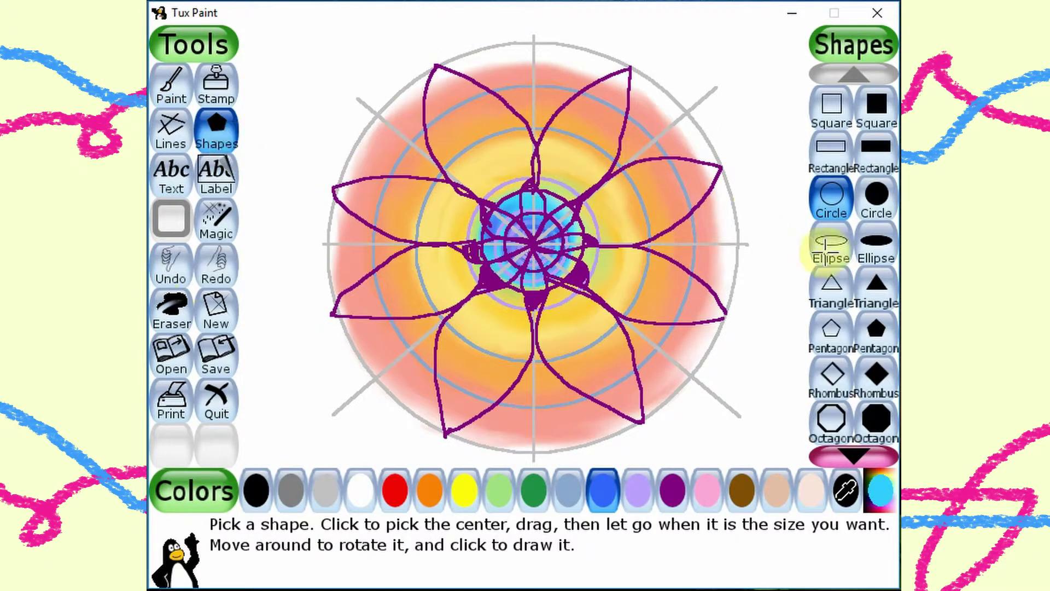
left_click(830, 249)
key("ctrl+z")
mouse_move(534, 128)
left_mouse_down()
mouse_move(565, 162)
mouse_move(572, 212)
left_mouse_up()
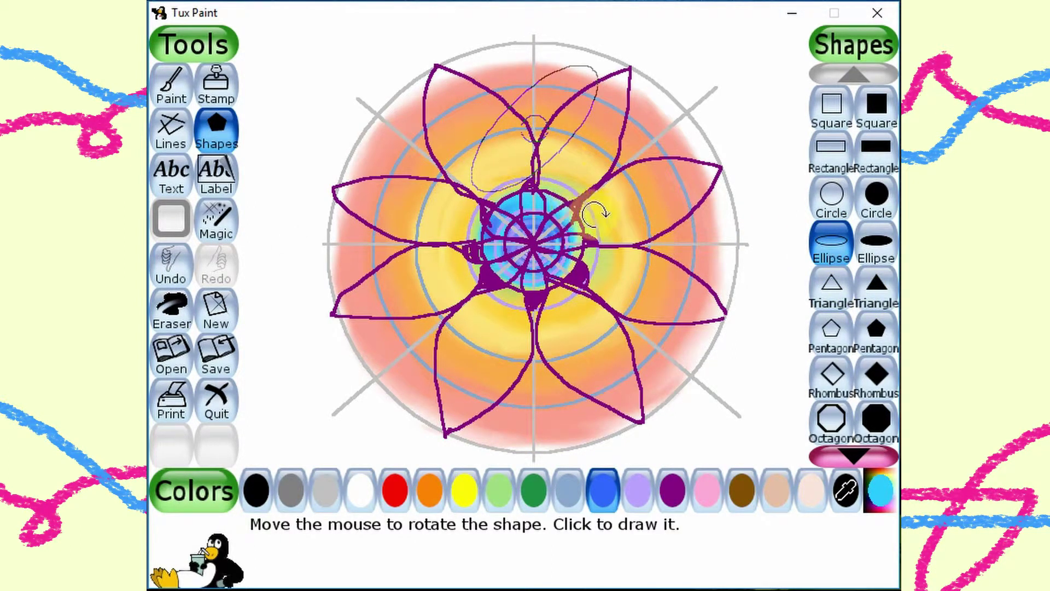
left_click(708, 174)
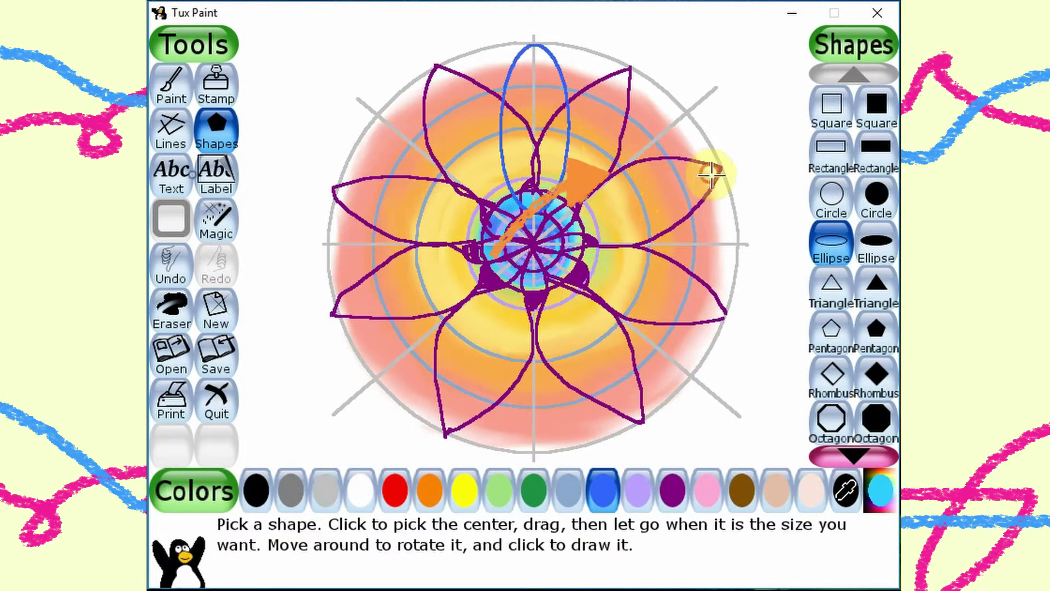
Step: Draw three matching blue ellipses along the upper-right, right and lower-right guide lines
mouse_move(622, 169)
left_mouse_down()
mouse_move(651, 188)
mouse_move(674, 188)
mouse_move(698, 154)
mouse_move(693, 117)
mouse_move(719, 122)
mouse_move(705, 140)
mouse_move(713, 134)
left_mouse_up()
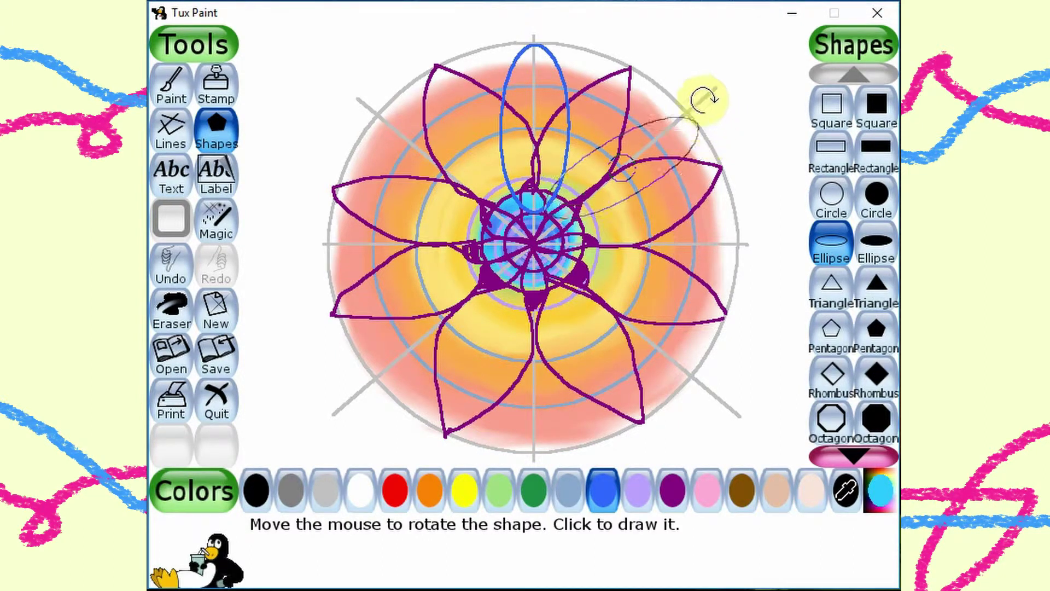
left_click(741, 71)
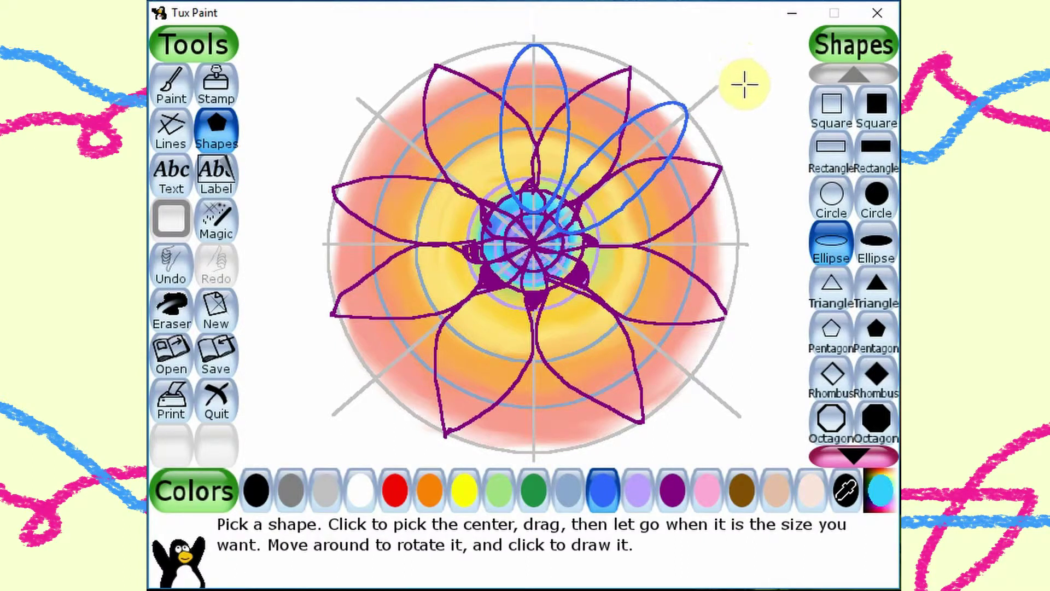
left_click_drag(649, 243, 737, 275)
left_click(735, 274)
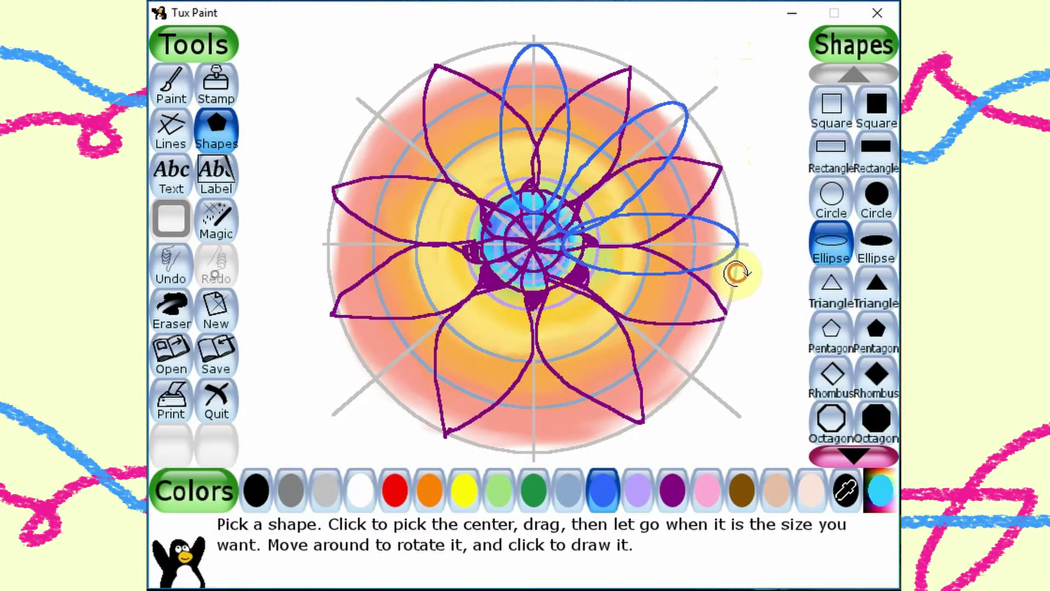
left_click_drag(617, 316, 704, 367)
left_click(723, 403)
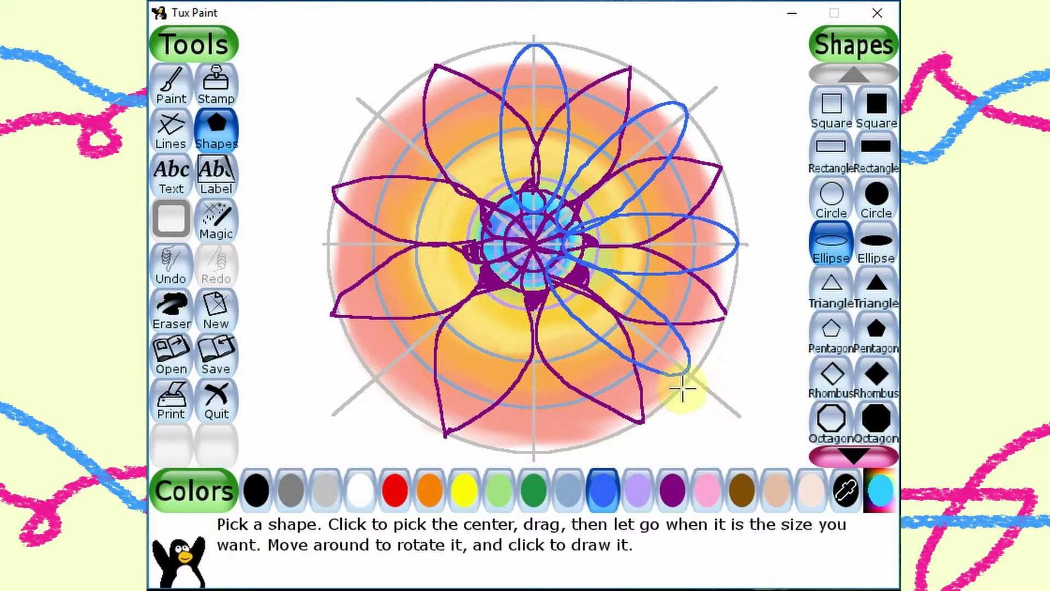
Step: Draw four more blue ellipses along the lower, lower-left, left and upper-left guide lines, redoing the left one
left_click_drag(534, 362, 569, 456)
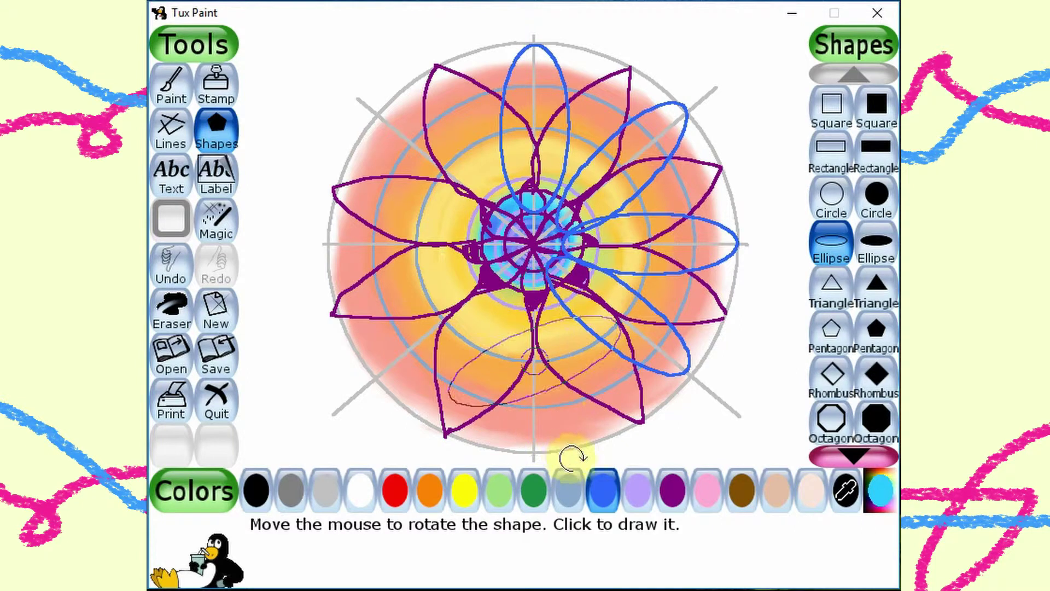
left_click(534, 330)
left_click_drag(442, 319, 523, 327)
left_click(552, 231)
left_click_drag(415, 243, 468, 266)
left_click(507, 271)
left_click(174, 277)
left_click_drag(415, 243, 522, 272)
left_click(522, 271)
left_click_drag(444, 170, 533, 211)
left_click(529, 238)
Step: Draw a white ring around the flower's centre and stack filled white, lavender and purple circles inside it
left_click(224, 131)
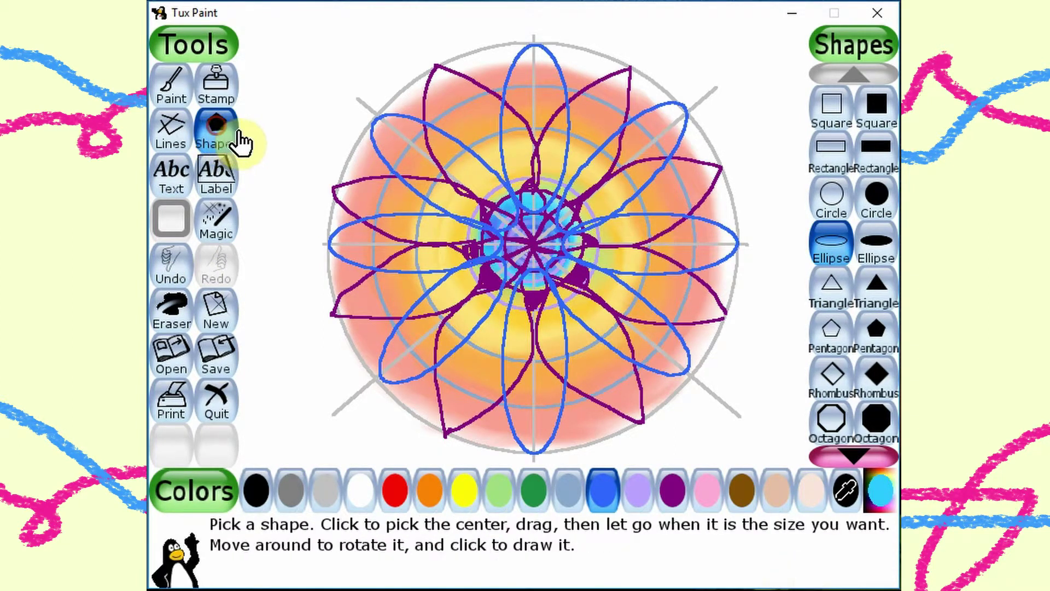
left_click(360, 491)
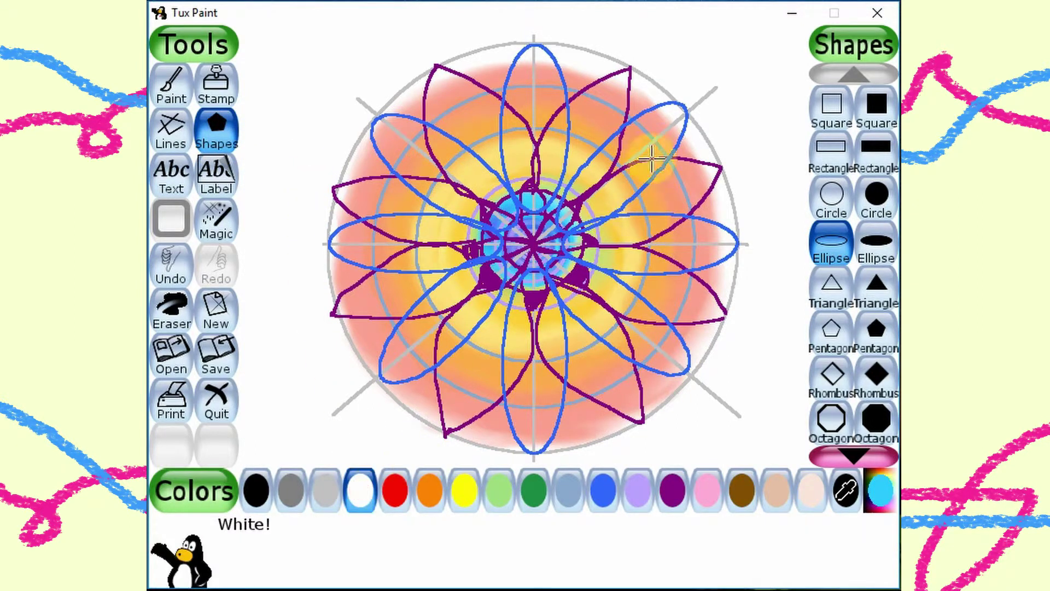
left_click(571, 254)
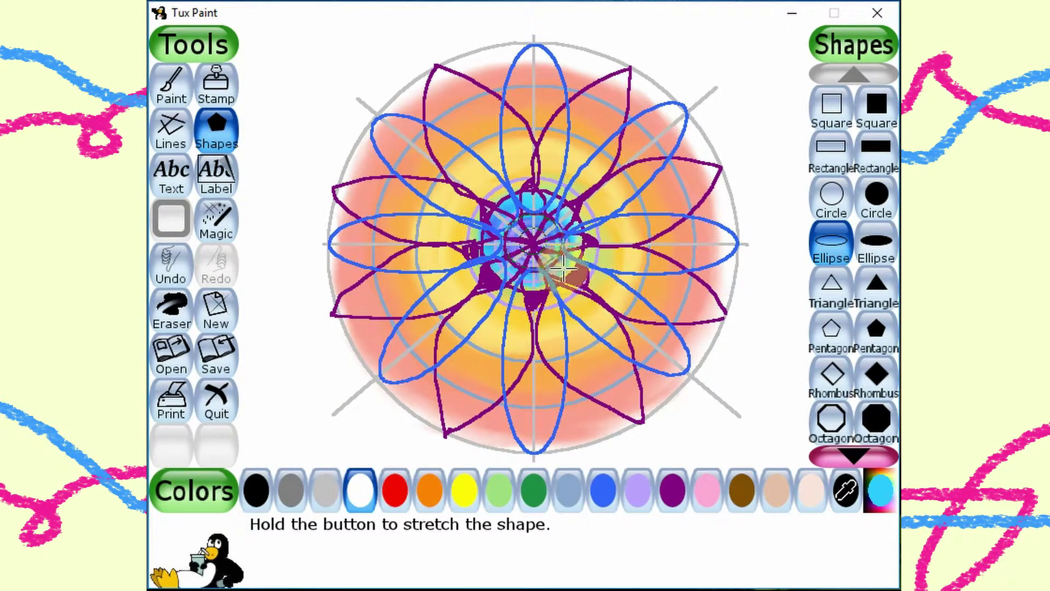
left_click_drag(562, 268, 569, 267)
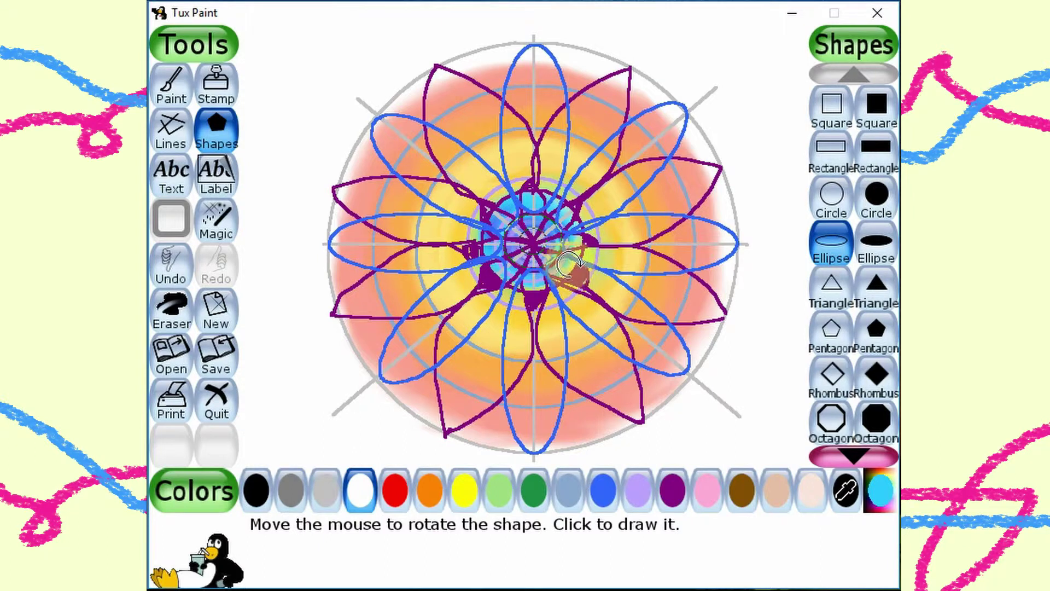
left_click(577, 248)
left_click(876, 197)
mouse_move(533, 241)
left_mouse_down()
mouse_move(560, 247)
mouse_move(549, 250)
left_mouse_up()
left_click(637, 490)
left_click(671, 489)
Step: Smudge the purple centre circle into the surrounding lavender and white, and undo the last stroke
left_click(216, 220)
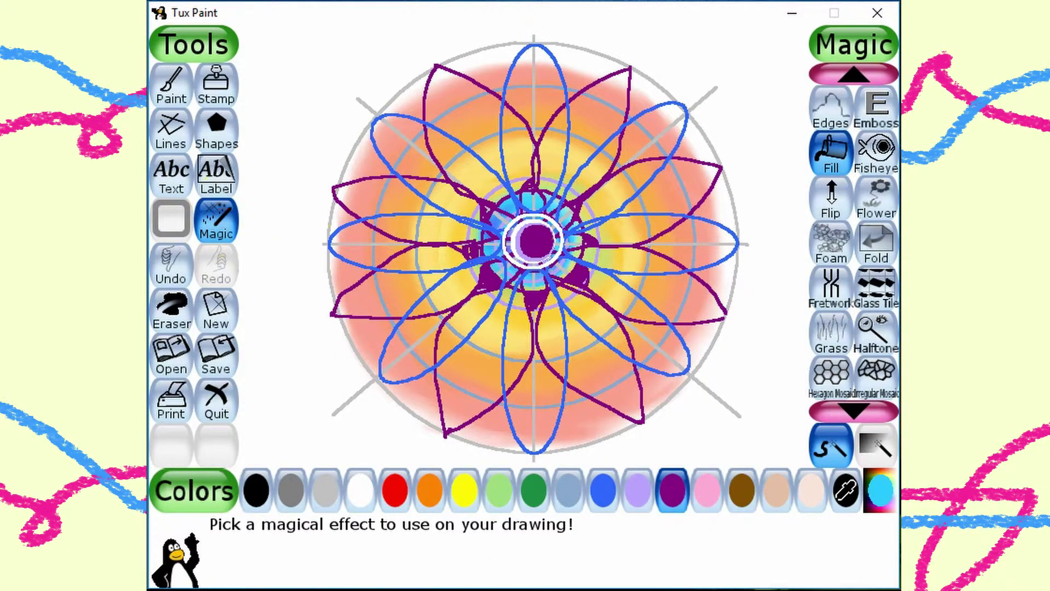
left_click_drag(538, 255, 523, 224)
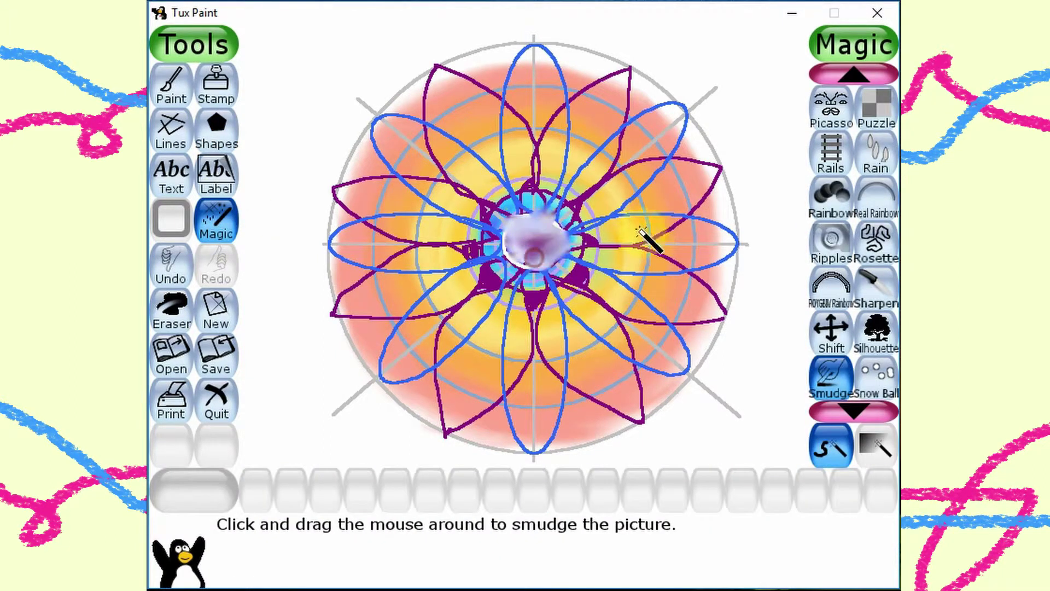
left_click(171, 265)
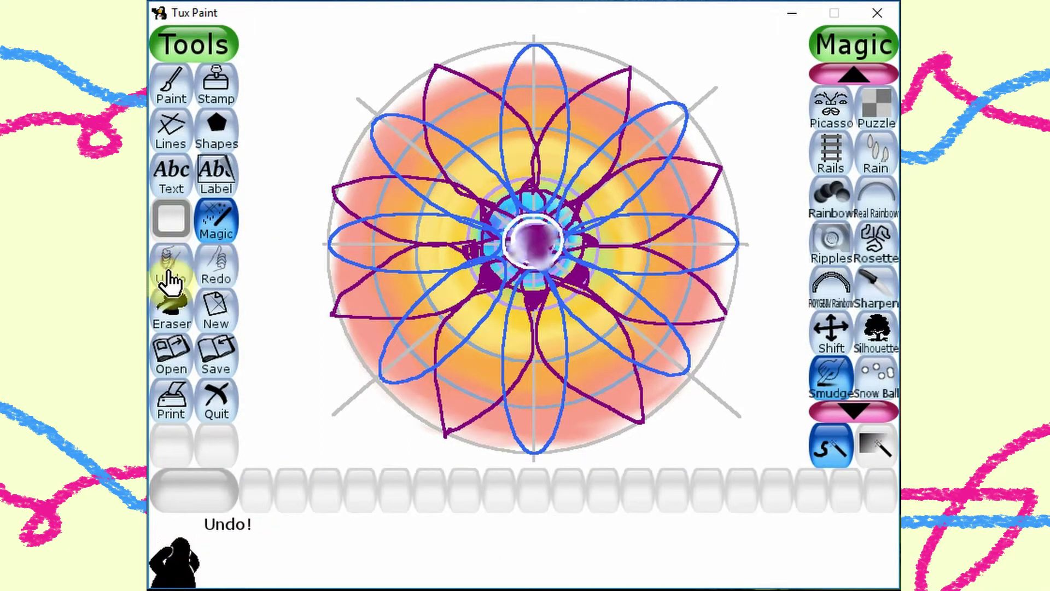
Step: Cover the centre with a filled light-orange circle and a smaller filled yellow circle on top
left_click(216, 130)
left_click(464, 489)
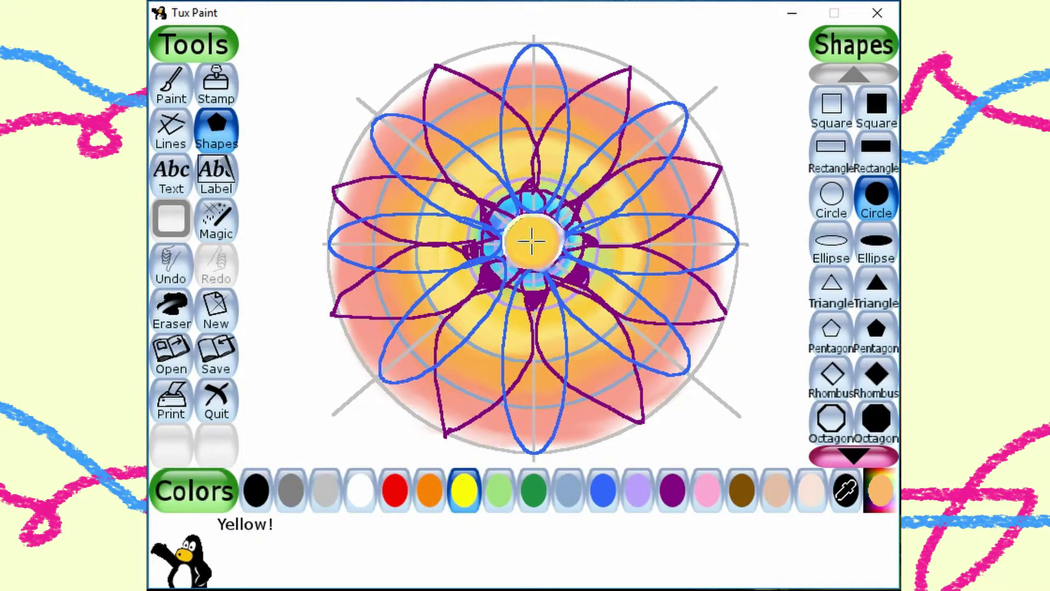
left_click_drag(531, 240, 554, 252)
Step: Smudge the yellow and orange centre into the surrounding colours to form a starburst
left_click(216, 219)
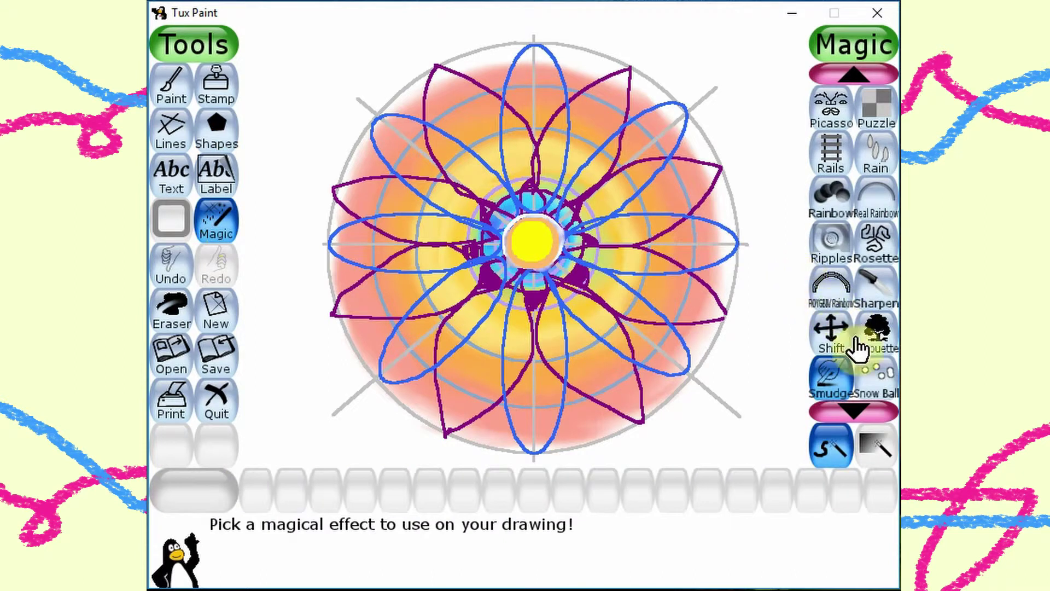
left_click(830, 377)
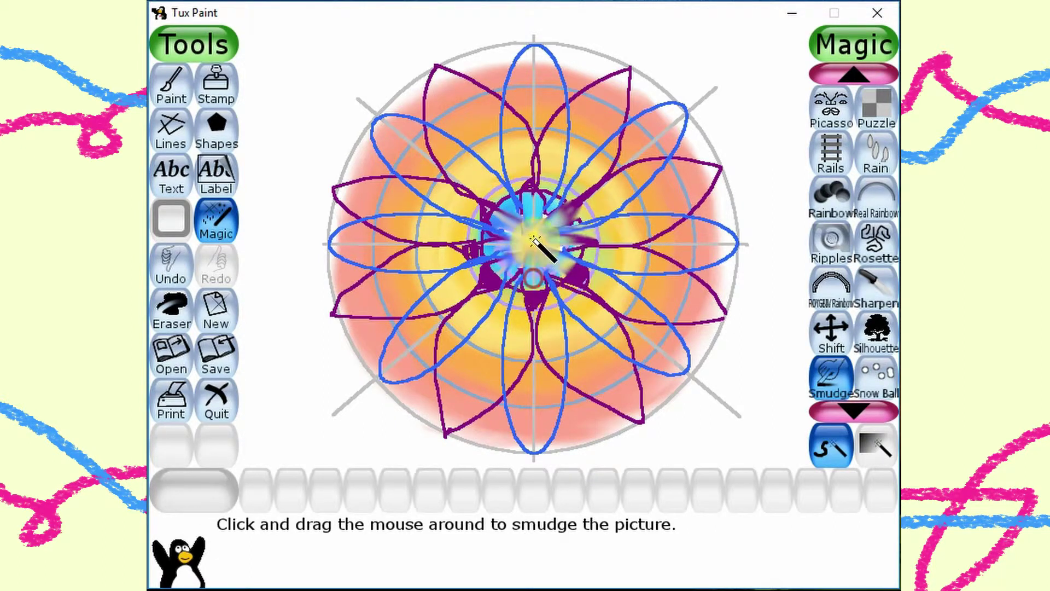
left_click(216, 129)
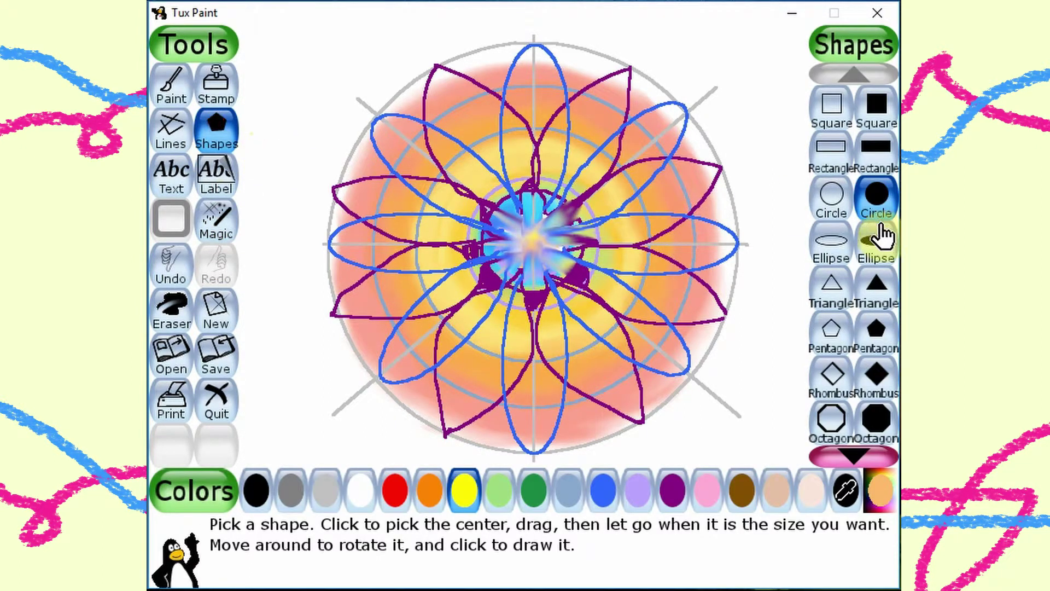
Step: Draw three concentric pale-pink circle outlines around the flower's smudged centre
left_click(831, 205)
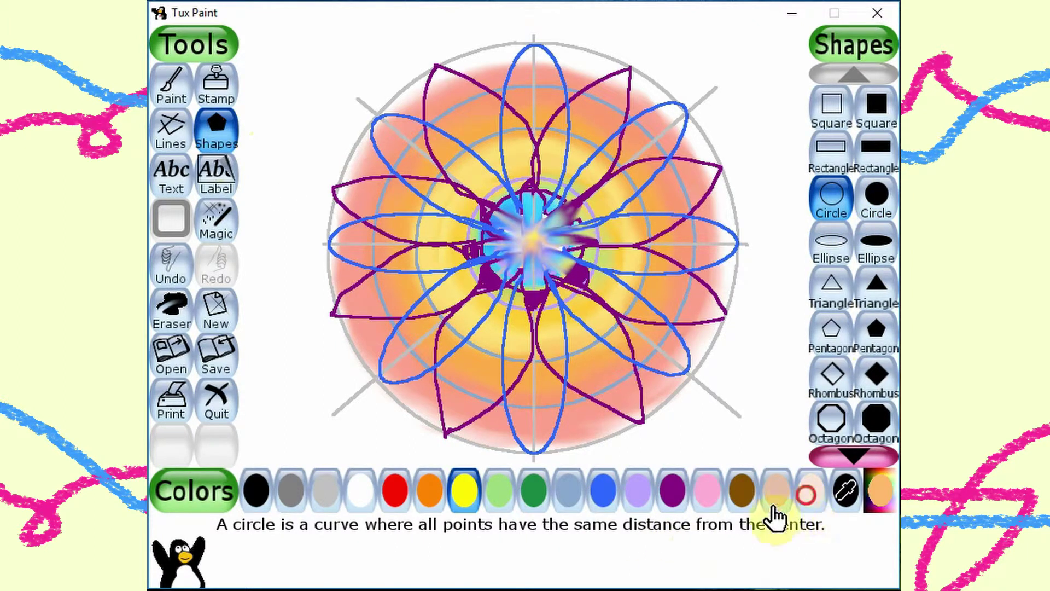
left_click(811, 491)
left_click_drag(535, 239, 584, 264)
left_click_drag(533, 239, 573, 263)
left_click(834, 201)
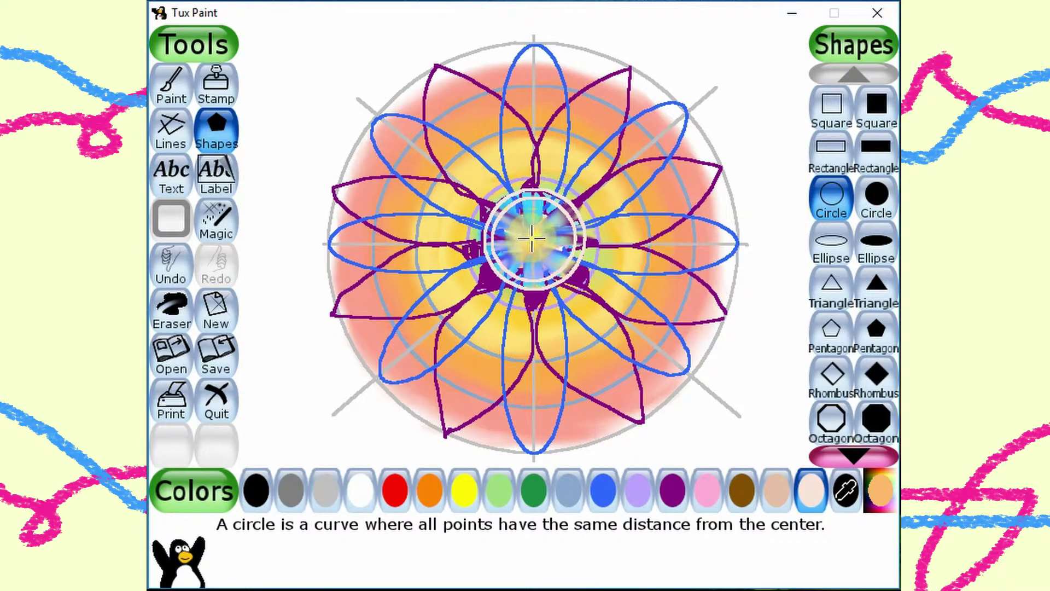
left_click_drag(532, 239, 558, 255)
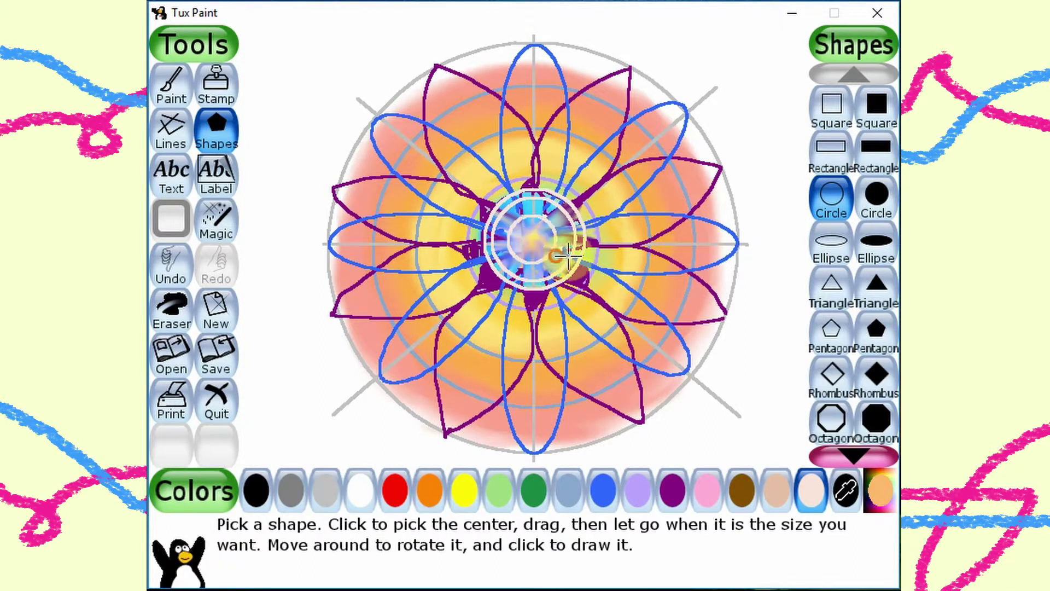
key("ctrl+z")
Step: Paint thin purple inner tips inside the two top purple petals and the upper-right purple petal with the smallest round brush
left_click(171, 87)
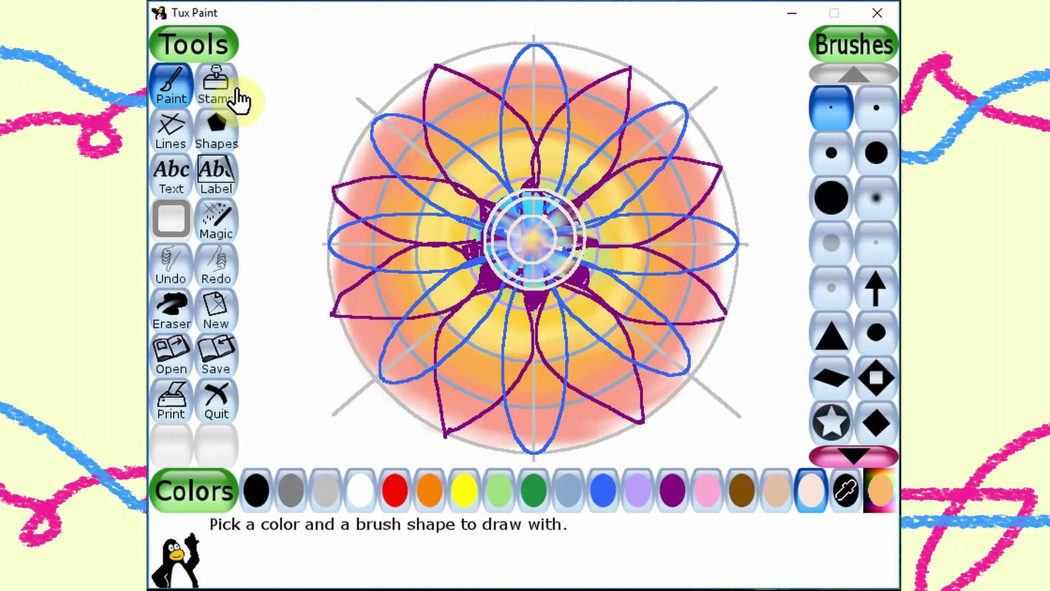
left_click(672, 492)
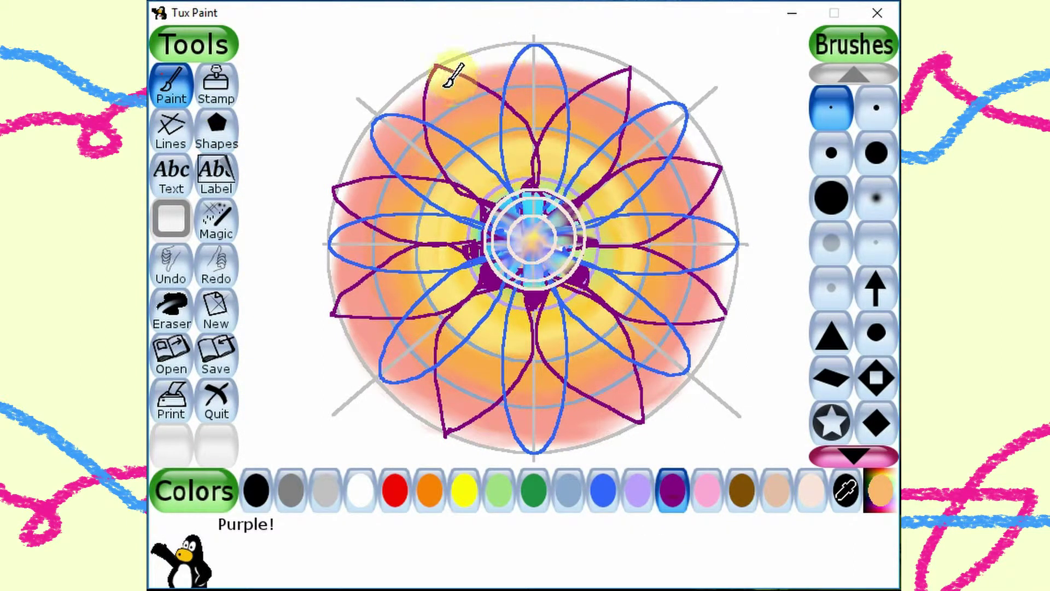
left_click_drag(447, 82, 447, 137)
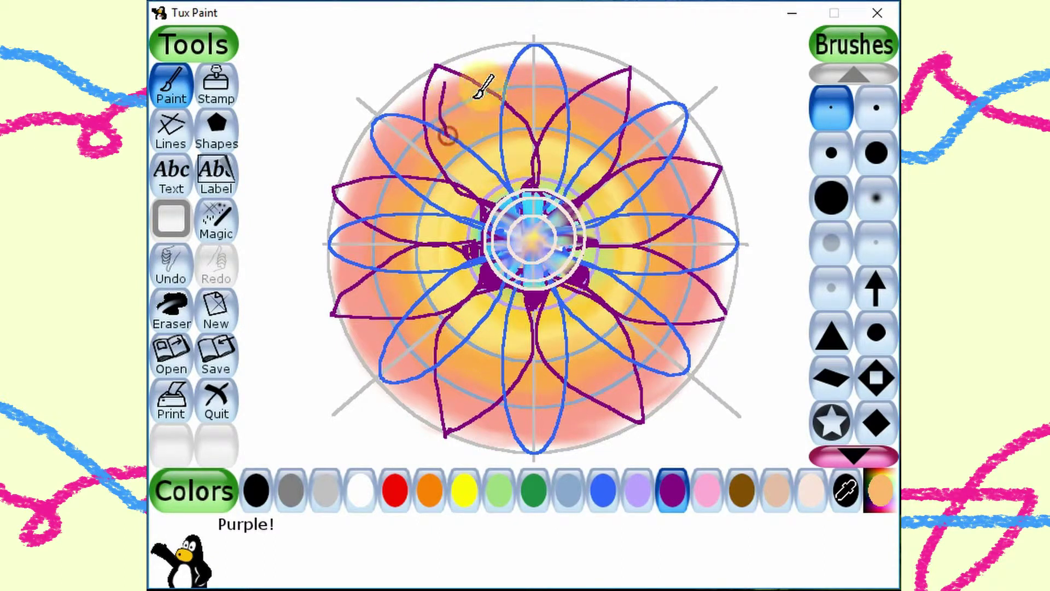
left_click(170, 261)
left_click_drag(444, 88, 447, 135)
mouse_move(446, 84)
left_mouse_down()
mouse_move(503, 100)
mouse_move(500, 116)
left_mouse_up()
mouse_move(567, 127)
left_mouse_down()
mouse_move(607, 96)
mouse_move(609, 124)
left_mouse_up()
left_click_drag(656, 175, 697, 179)
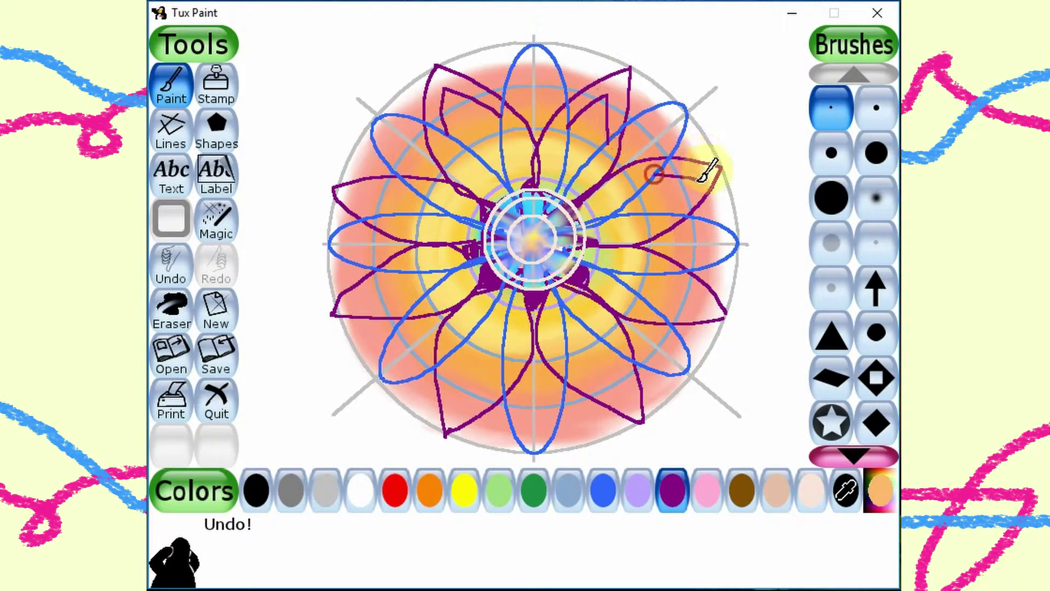
Step: Paint matching thin purple inner tips inside the remaining five purple petals, redoing the misdrawn strokes
left_click_drag(664, 276, 699, 305)
left_click(182, 279)
mouse_move(665, 274)
left_mouse_down()
mouse_move(696, 296)
mouse_move(654, 306)
left_mouse_up()
mouse_move(608, 351)
left_mouse_down()
mouse_move(616, 365)
mouse_move(579, 374)
mouse_move(569, 367)
left_mouse_up()
left_click_drag(609, 353, 607, 345)
mouse_move(454, 353)
left_mouse_down()
mouse_move(461, 403)
mouse_move(502, 384)
left_mouse_up()
left_click_drag(420, 319, 432, 354)
left_click(169, 267)
left_click_drag(395, 274, 413, 302)
mouse_move(409, 186)
left_mouse_down()
mouse_move(364, 194)
mouse_move(400, 212)
left_mouse_up()
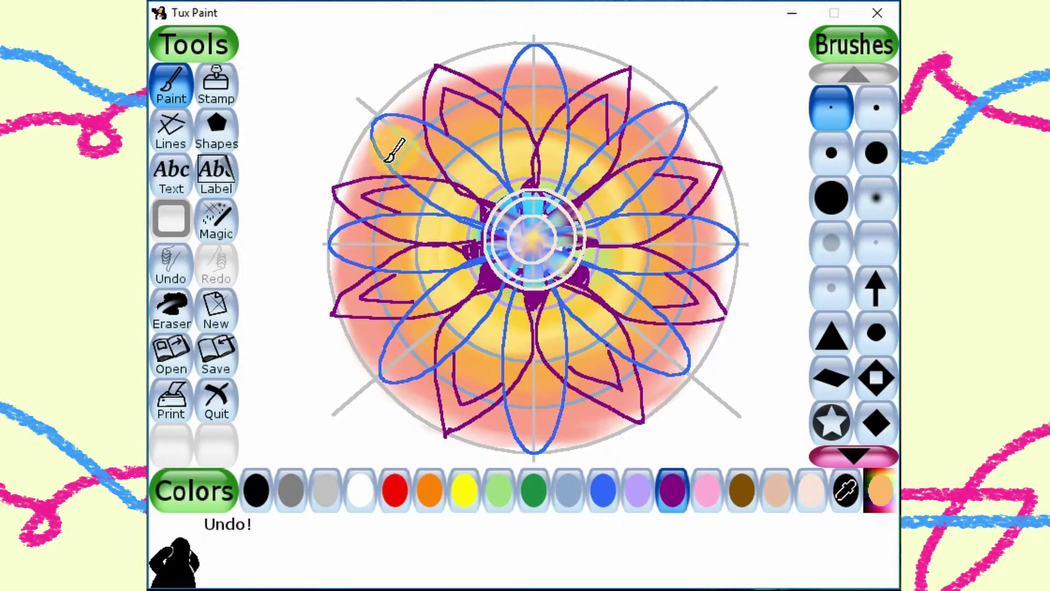
Step: Fill the bottom, lower-right, right and upper-right ellipse petals with a custom bright blue
left_click(218, 222)
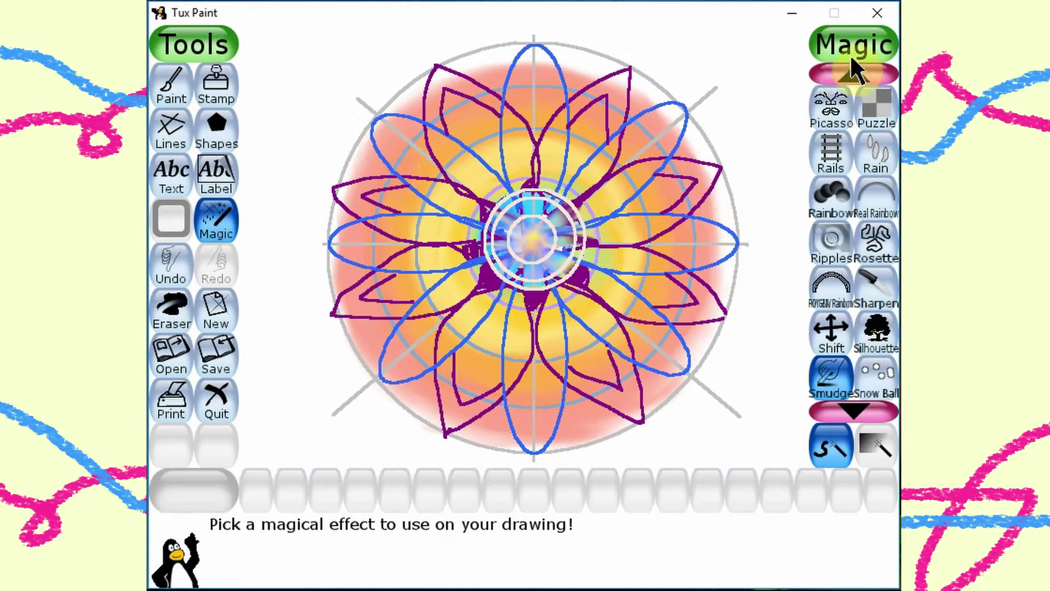
scroll(859, 109, "up", 10)
left_click(830, 211)
left_click(880, 489)
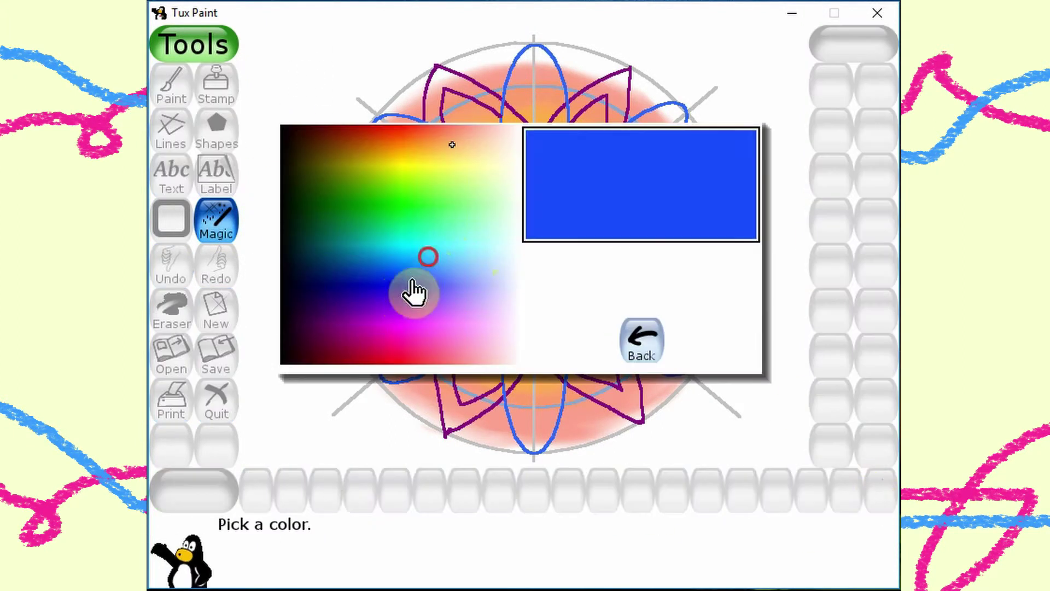
left_click(412, 293)
left_click(528, 316)
mouse_move(528, 315)
left_mouse_down()
mouse_move(530, 359)
mouse_move(517, 362)
mouse_move(548, 364)
mouse_move(528, 420)
mouse_move(523, 405)
mouse_move(558, 410)
mouse_move(532, 451)
mouse_move(555, 410)
mouse_move(537, 447)
left_mouse_up()
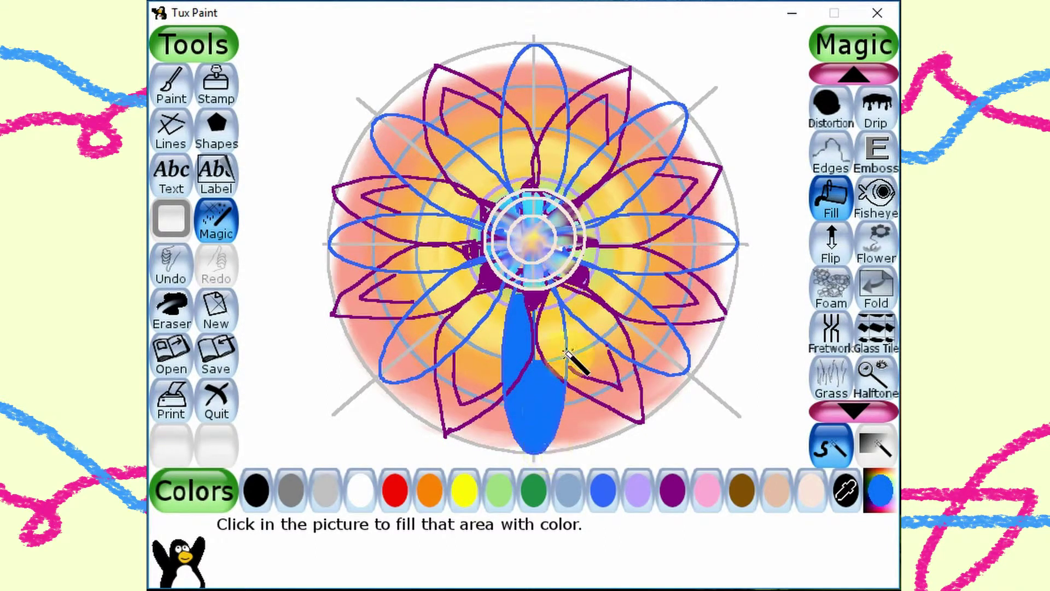
mouse_move(533, 313)
left_mouse_down()
mouse_move(587, 305)
mouse_move(574, 297)
mouse_move(607, 334)
mouse_move(640, 335)
mouse_move(647, 301)
mouse_move(604, 237)
mouse_move(662, 273)
mouse_move(669, 240)
mouse_move(708, 246)
mouse_move(590, 216)
mouse_move(604, 205)
mouse_move(585, 204)
mouse_move(683, 129)
mouse_move(640, 131)
left_mouse_up()
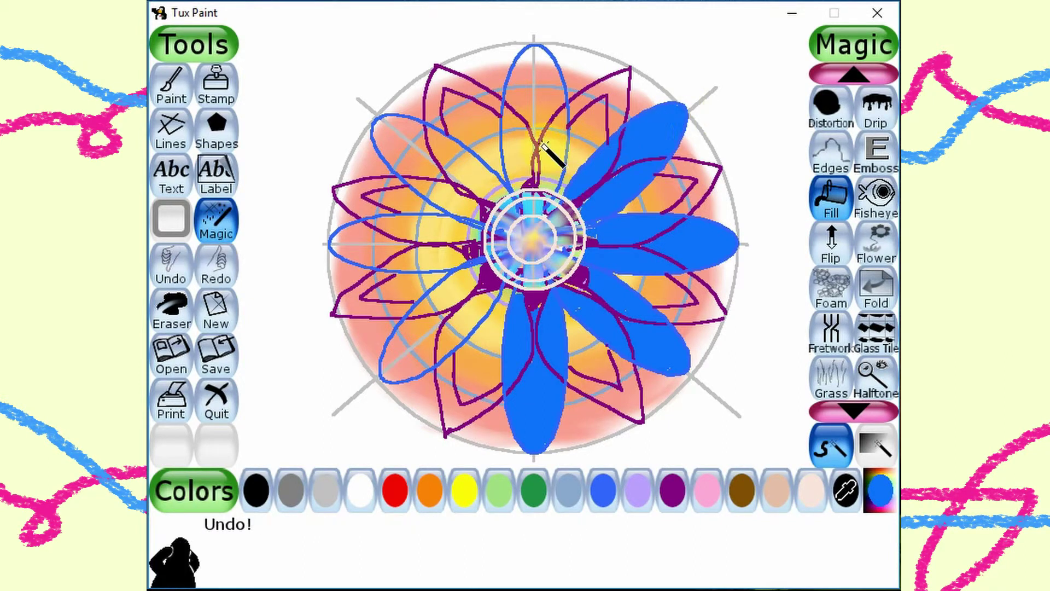
Step: Fill the top and the three left-hand ellipse petals with the same bright blue
left_click(553, 152)
left_click(529, 186)
left_click(514, 132)
left_click(536, 128)
mouse_move(526, 79)
left_mouse_down()
mouse_move(527, 65)
mouse_move(462, 108)
mouse_move(484, 186)
mouse_move(442, 176)
mouse_move(381, 128)
mouse_move(481, 222)
mouse_move(339, 241)
mouse_move(481, 270)
mouse_move(407, 364)
mouse_move(432, 314)
left_mouse_up()
Step: Choose a custom light blue and place a filled circle on the inner half of the top blue petal
left_click(882, 490)
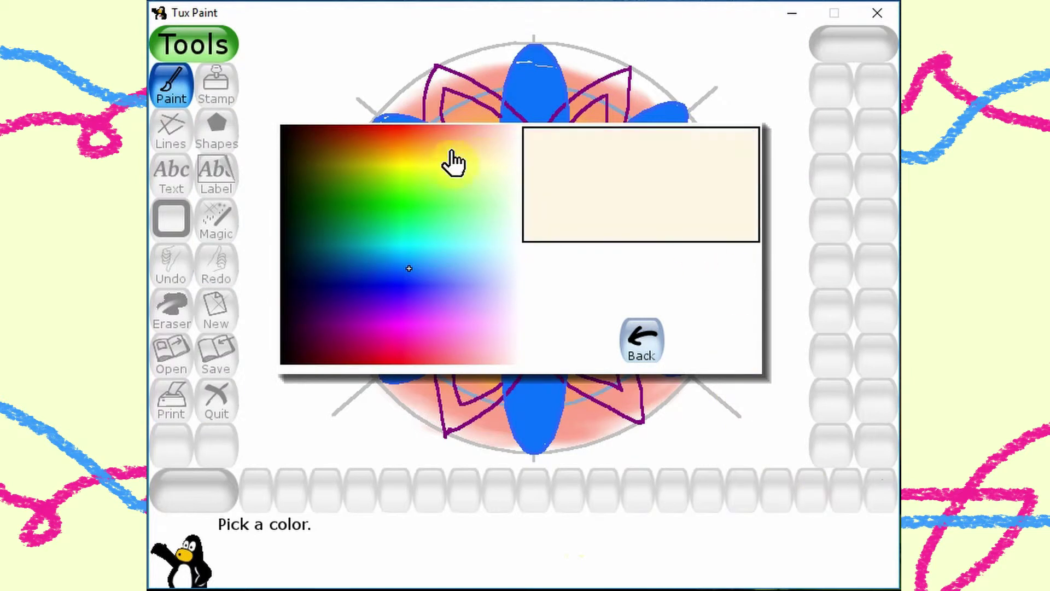
left_click(445, 277)
left_click(219, 127)
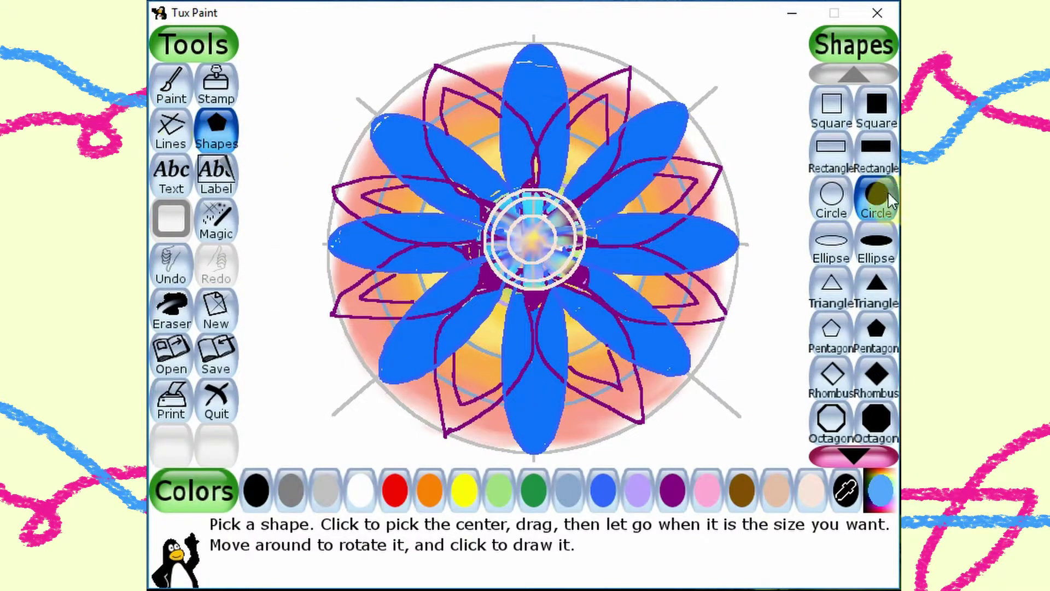
left_click(874, 199)
left_click(534, 135)
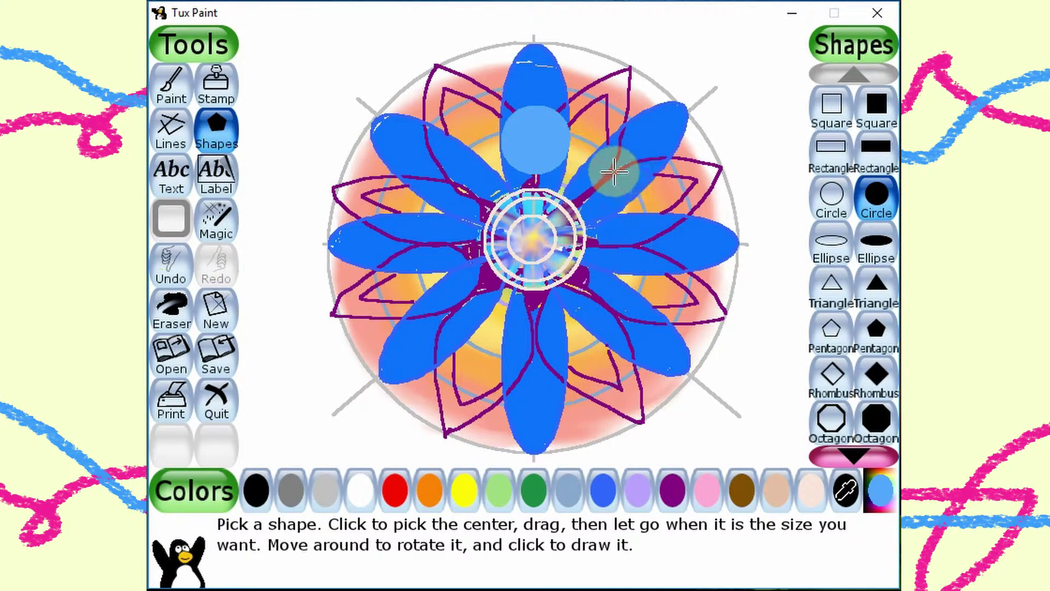
Step: Place filled light-blue circles of similar size on the inner halves of the other seven blue petals
left_click_drag(614, 171, 648, 197)
left_click_drag(643, 243, 676, 261)
left_click_drag(606, 306, 634, 317)
left_click_drag(537, 334, 544, 339)
left_click_drag(460, 303, 482, 316)
left_click_drag(435, 240, 462, 253)
left_click_drag(454, 181, 491, 176)
left_click(169, 265)
Step: Paint thin purple lines from between the light-blue circles inward across the rings to the flower's centre
left_click(171, 85)
left_click(498, 489)
left_click(672, 492)
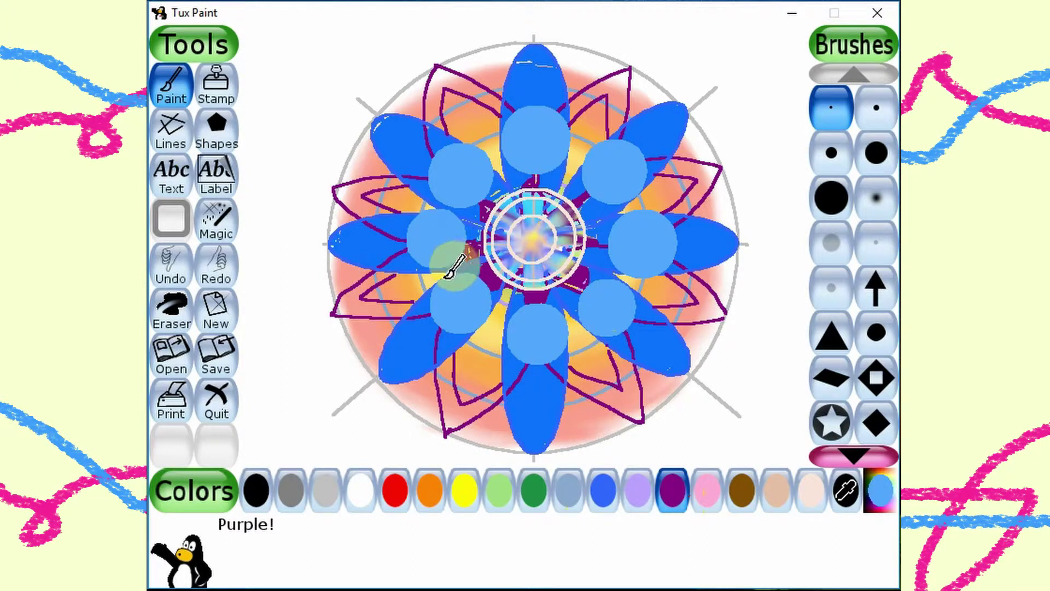
mouse_move(447, 273)
left_mouse_down()
mouse_move(492, 261)
mouse_move(519, 289)
mouse_move(495, 311)
mouse_move(515, 280)
left_mouse_up()
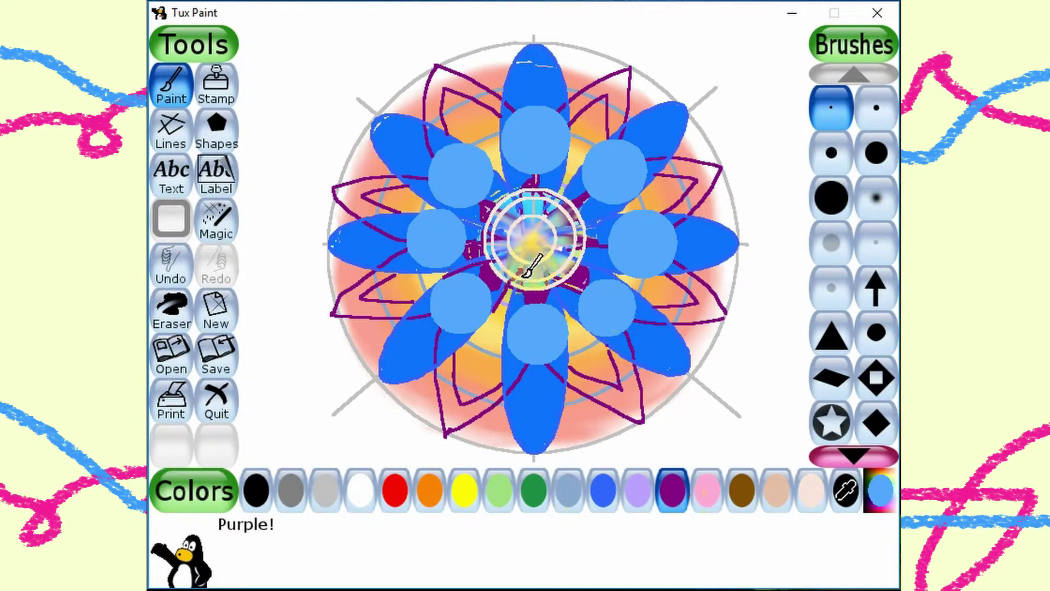
mouse_move(549, 274)
left_mouse_down()
mouse_move(566, 317)
mouse_move(553, 276)
mouse_move(567, 295)
mouse_move(570, 263)
mouse_move(617, 277)
left_mouse_up()
mouse_move(561, 236)
left_mouse_down()
mouse_move(579, 189)
mouse_move(560, 192)
mouse_move(505, 164)
mouse_move(494, 185)
mouse_move(526, 213)
mouse_move(467, 222)
mouse_move(490, 260)
mouse_move(528, 260)
left_mouse_up()
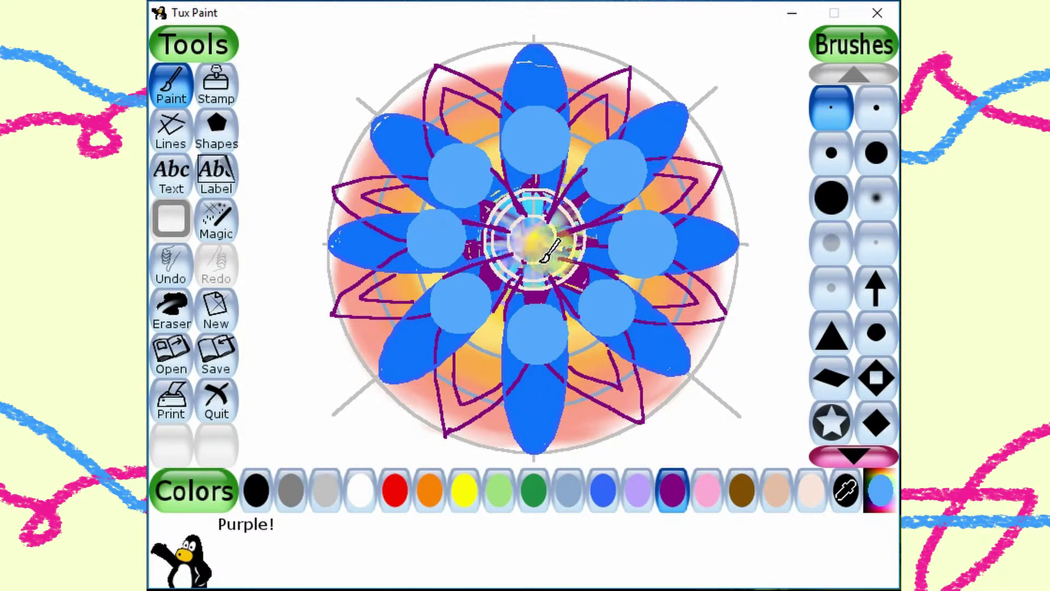
Step: Paint thin white radial strokes across the centre rings between the purple lines
left_click(364, 495)
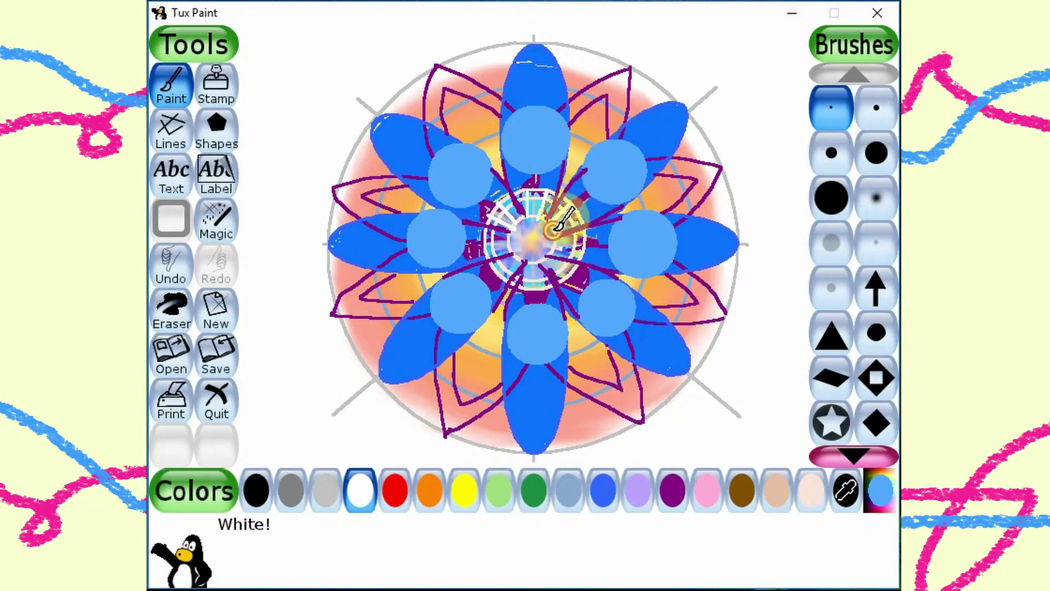
left_click(351, 248)
mouse_move(481, 239)
left_mouse_down()
mouse_move(512, 232)
mouse_move(504, 276)
mouse_move(536, 288)
mouse_move(553, 248)
mouse_move(586, 256)
left_mouse_up()
key("ctrl+z")
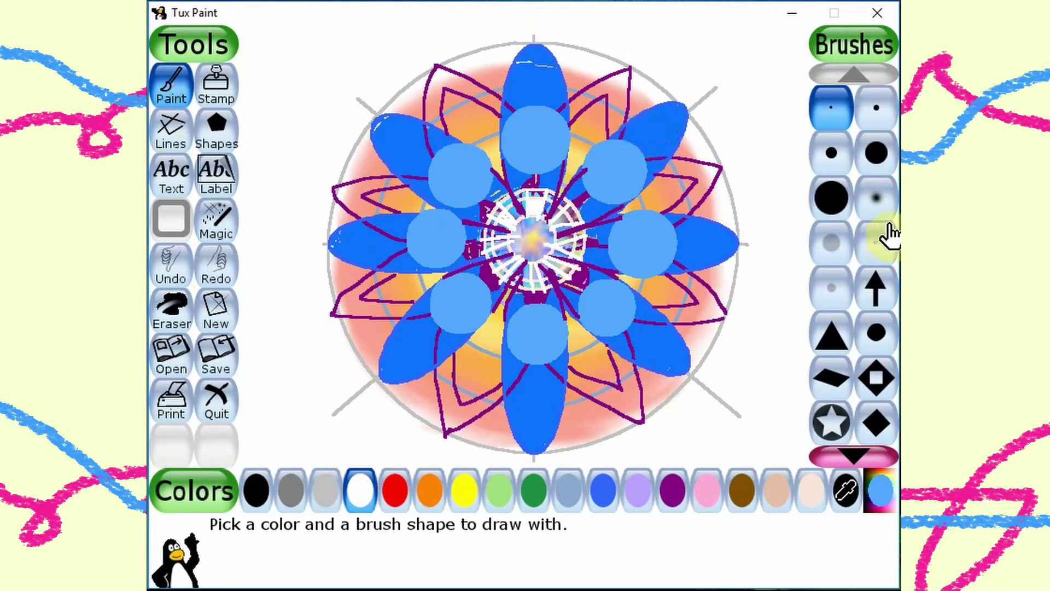
Step: Paint thicker white strokes between the purple lines around the centre with the medium round brush
left_click(830, 156)
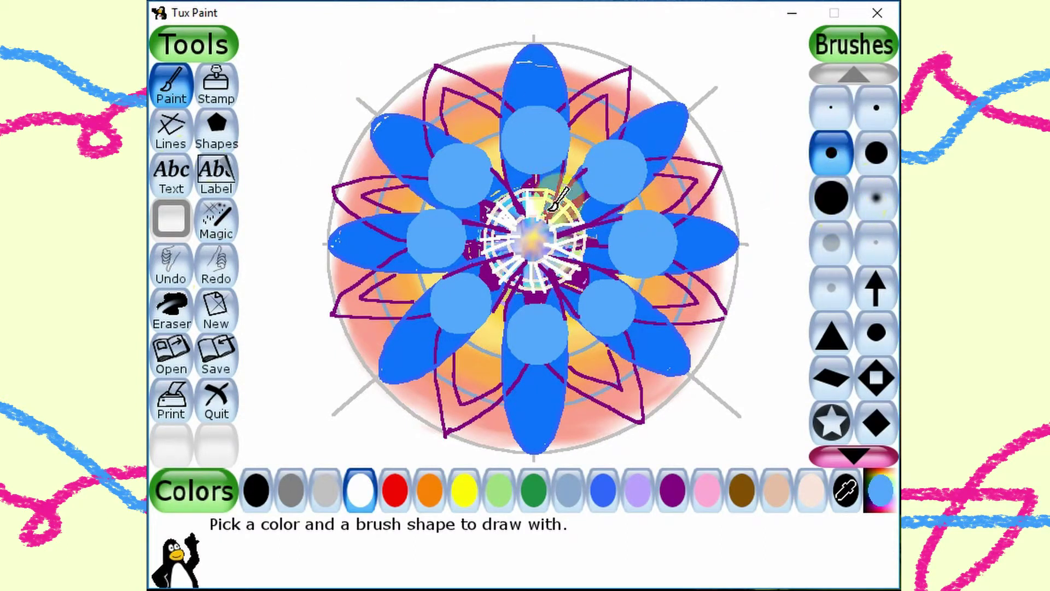
left_click_drag(541, 216, 568, 213)
key("ctrl+z")
mouse_move(556, 250)
left_mouse_down()
mouse_move(565, 268)
mouse_move(527, 234)
mouse_move(549, 254)
mouse_move(426, 286)
mouse_move(569, 223)
mouse_move(495, 213)
mouse_move(525, 257)
left_mouse_up()
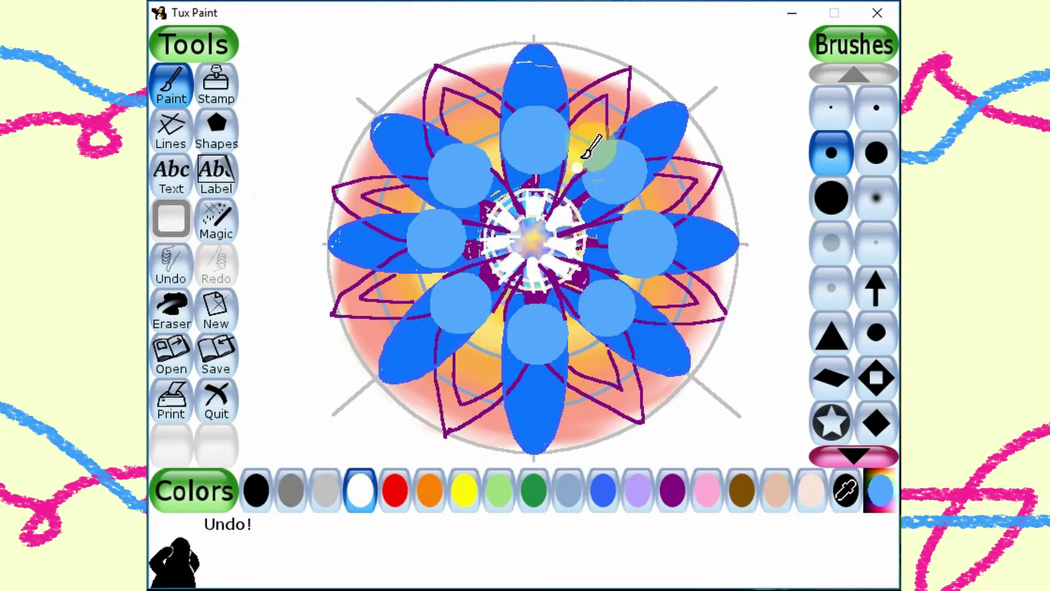
Step: Dab white dots along the edges of all eight light-blue circles to form beaded borders
left_click(587, 149)
left_click(595, 143)
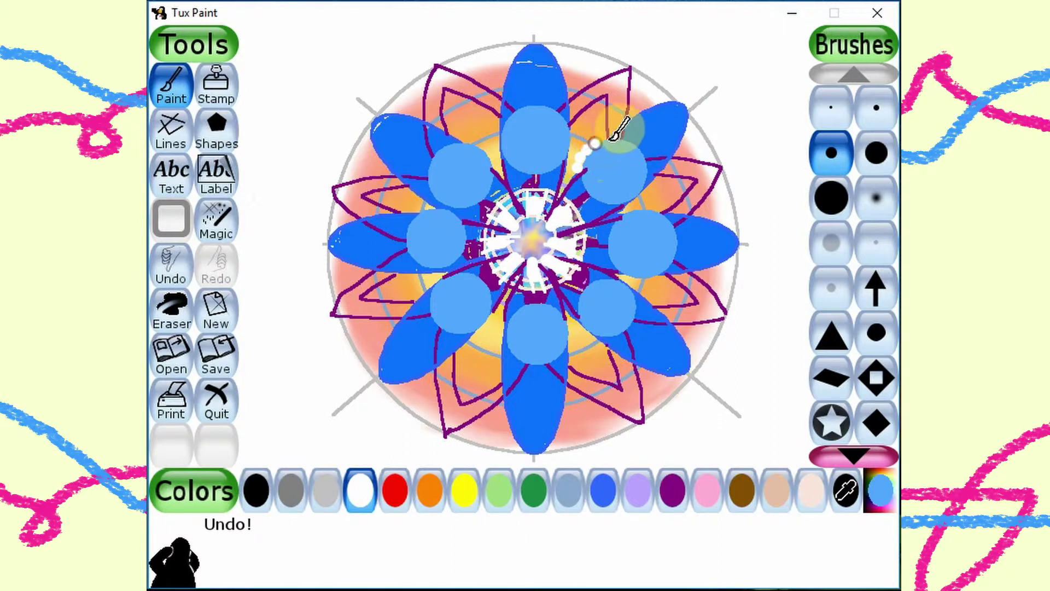
mouse_move(606, 138)
left_mouse_down()
mouse_move(648, 136)
mouse_move(653, 211)
mouse_move(678, 230)
mouse_move(624, 331)
mouse_move(565, 304)
mouse_move(556, 346)
mouse_move(508, 342)
mouse_move(495, 313)
mouse_move(454, 331)
mouse_move(425, 296)
mouse_move(435, 266)
mouse_move(417, 250)
mouse_move(442, 151)
mouse_move(493, 153)
mouse_move(543, 96)
mouse_move(573, 130)
mouse_move(568, 164)
left_mouse_up()
Step: Sample the background's light orange and dab dotted lines from between the beaded circles to the flower's centre
left_click(844, 488)
left_click(575, 341)
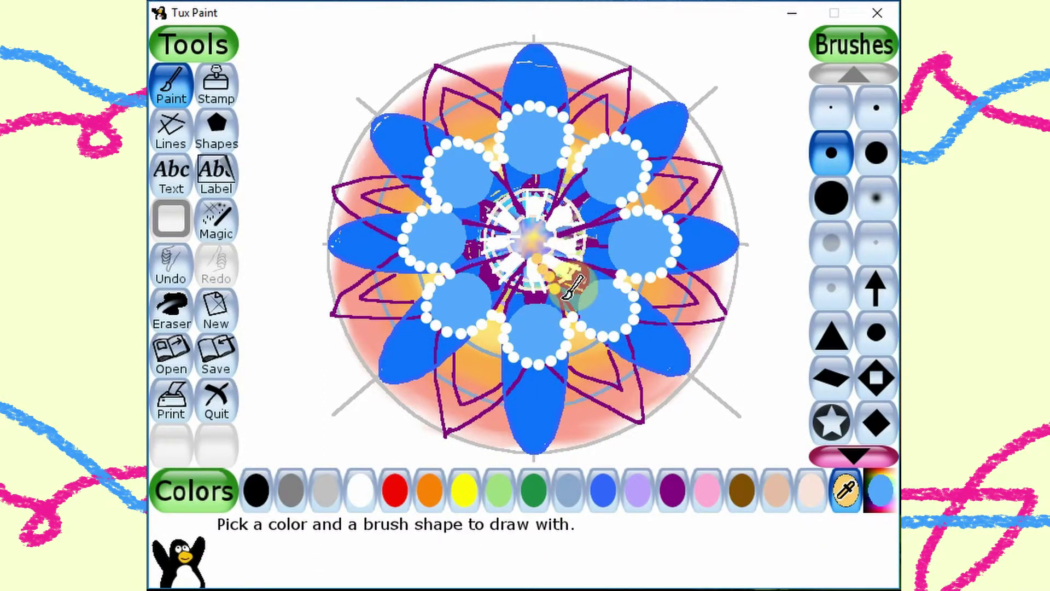
mouse_move(574, 300)
left_mouse_down()
mouse_move(528, 261)
mouse_move(502, 308)
mouse_move(475, 263)
mouse_move(526, 248)
mouse_move(457, 212)
mouse_move(489, 226)
mouse_move(452, 234)
mouse_move(529, 241)
left_mouse_up()
key("ctrl+z")
left_click_drag(499, 174, 526, 234)
mouse_move(560, 173)
left_mouse_down()
mouse_move(541, 221)
mouse_move(575, 178)
mouse_move(595, 181)
left_mouse_up()
left_click(185, 267)
left_click_drag(553, 237, 619, 216)
left_click_drag(538, 246, 600, 271)
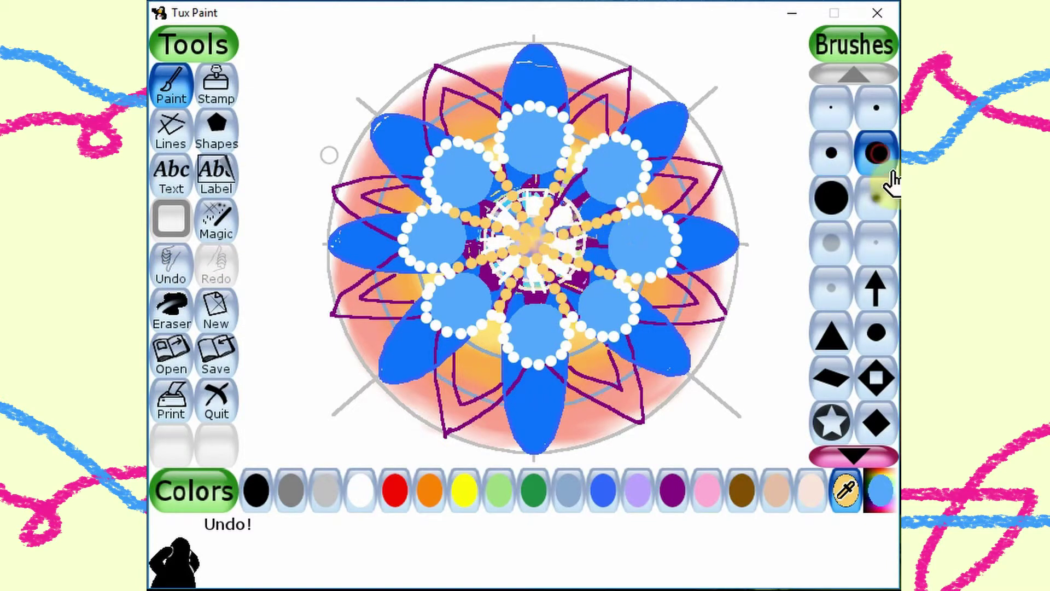
Step: Dab eight large dots in a custom salmon colour around the centre ring and one yellow dot in the middle
left_click(879, 492)
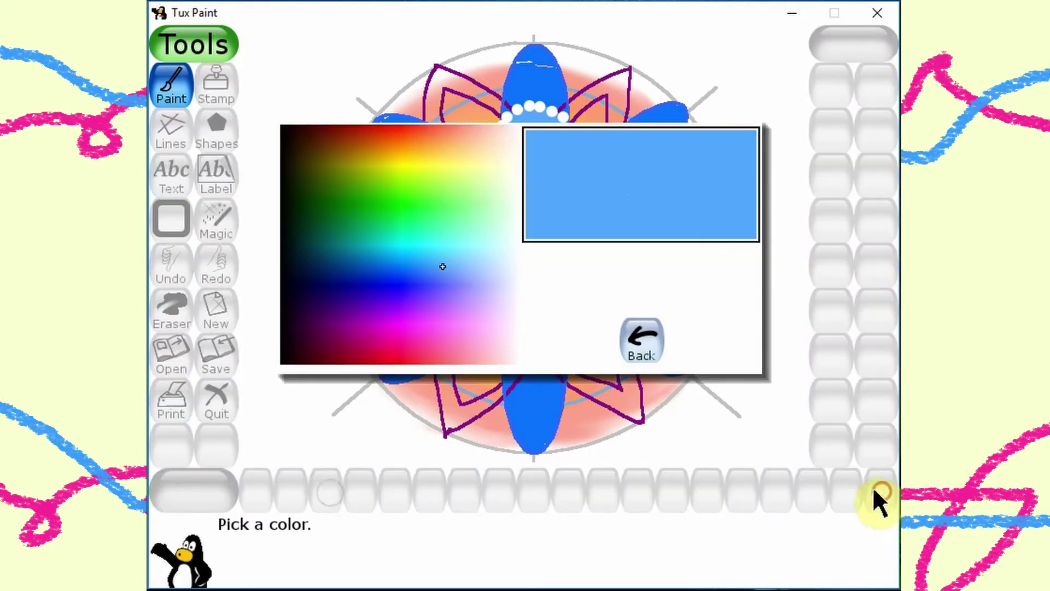
left_click(452, 144)
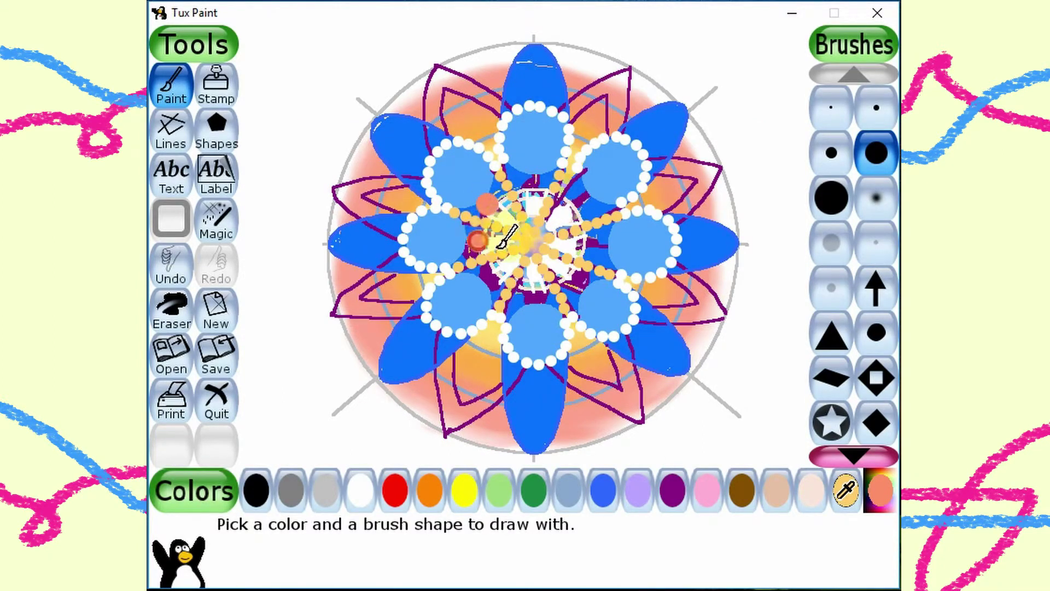
mouse_move(544, 281)
left_mouse_down()
mouse_move(582, 247)
mouse_move(533, 189)
left_mouse_up()
left_click(464, 489)
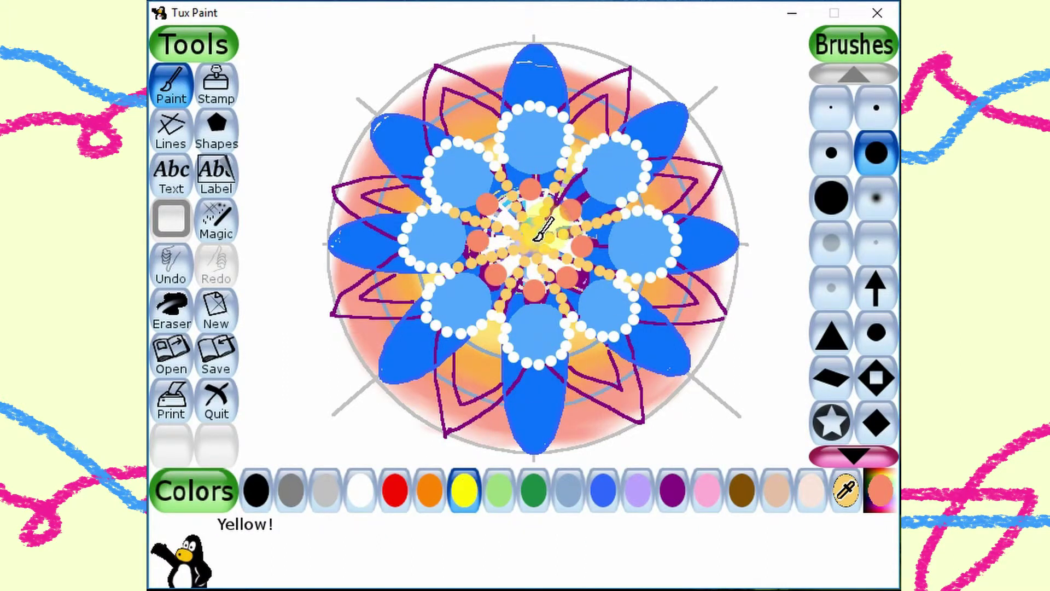
Step: Draw filled yellow triangles inside the top and upper-right light-blue circles
left_click(215, 131)
left_click(862, 276)
left_click_drag(532, 143, 563, 172)
left_click(555, 142)
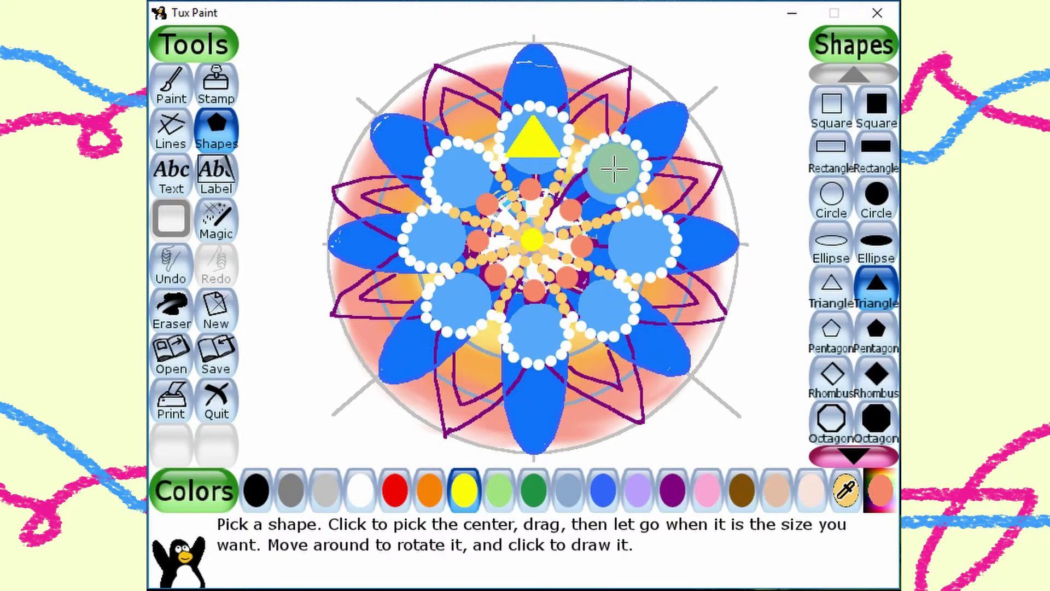
left_click_drag(614, 168, 650, 195)
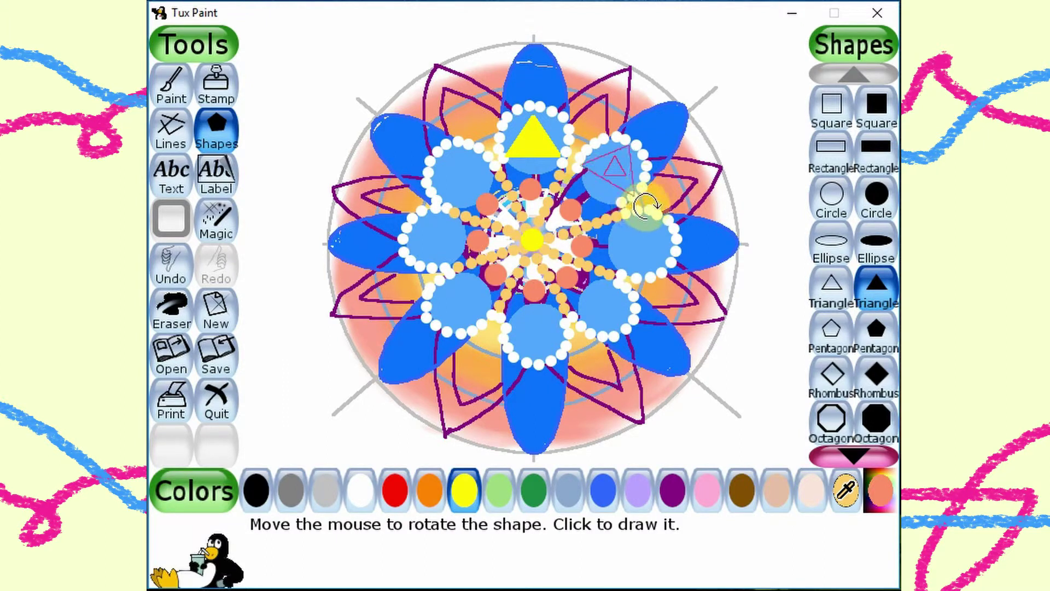
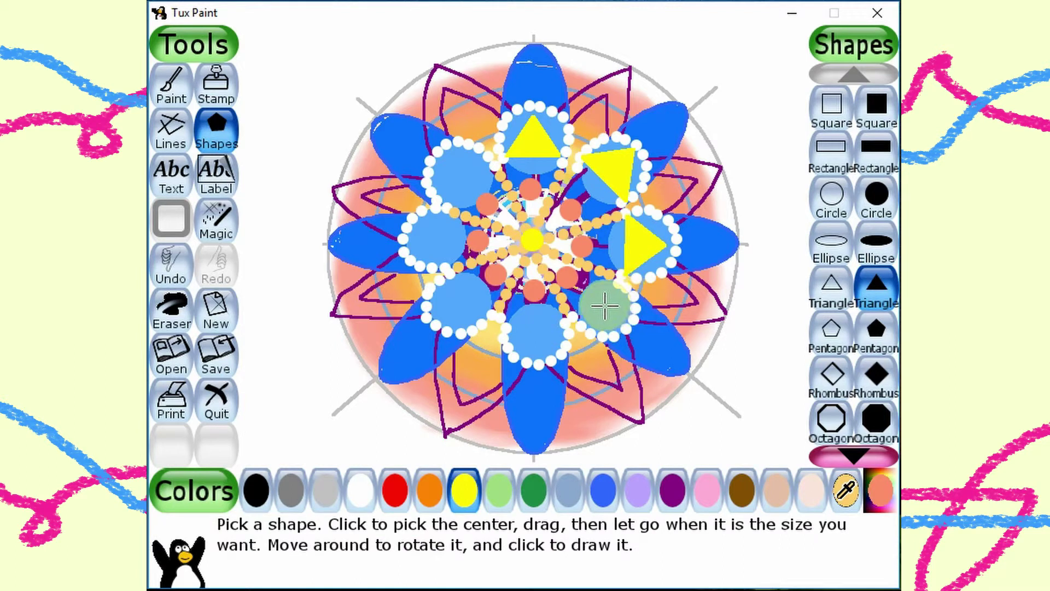
Step: Draw filled yellow triangles inside the lower-right, bottom, lower-left, left and upper-left light-blue circles
left_click_drag(605, 305, 635, 333)
left_click(540, 323)
left_click_drag(535, 328, 563, 358)
left_click(479, 326)
left_click_drag(456, 301, 481, 326)
left_click(437, 284)
left_click_drag(433, 236, 458, 261)
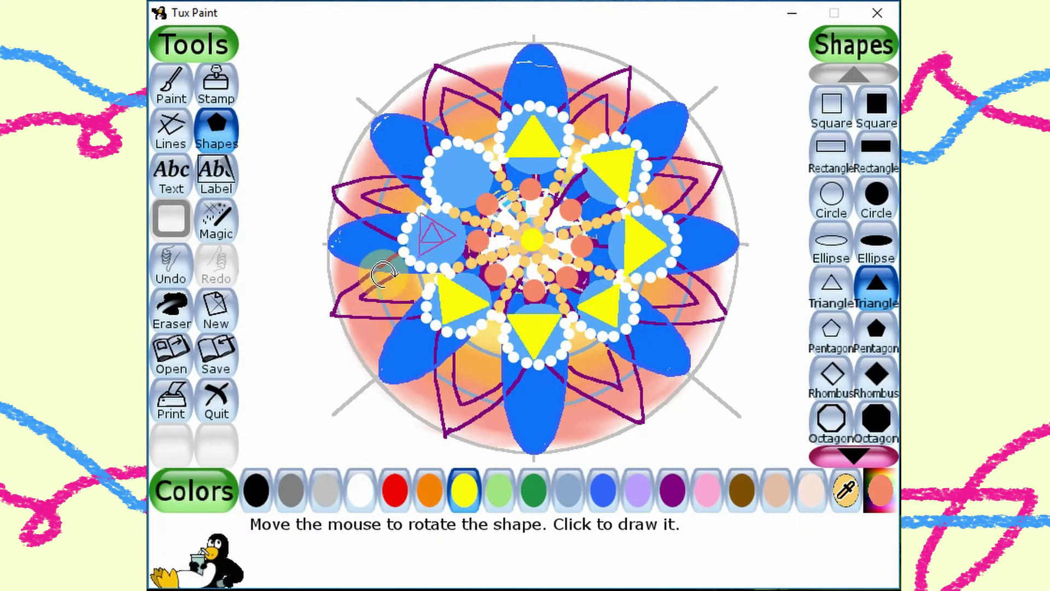
left_click(383, 268)
left_click_drag(457, 174, 480, 198)
left_click(533, 90)
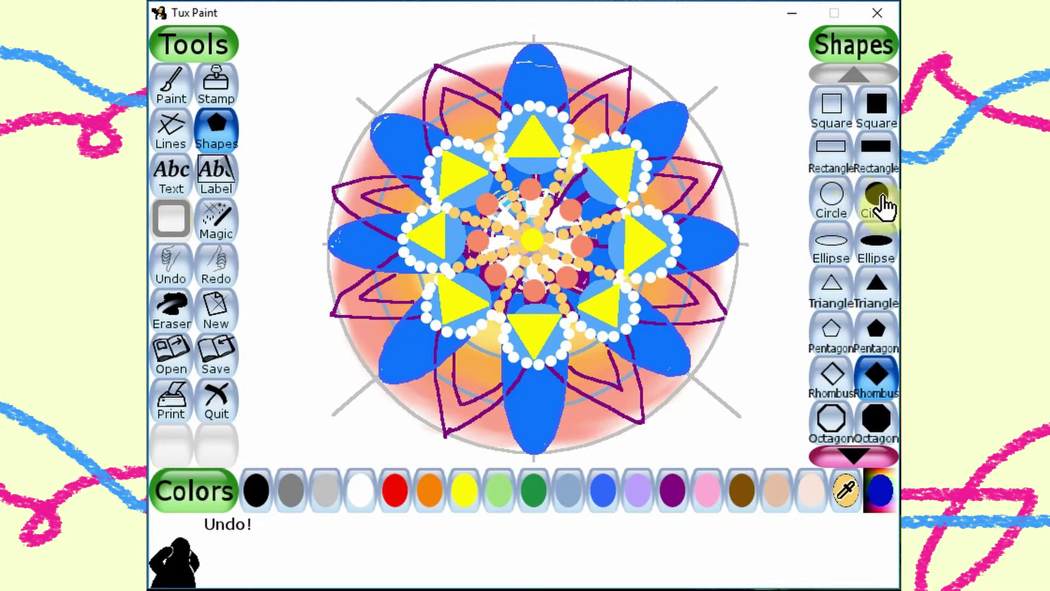
Step: Draw a small filled dark-blue circle inside each of the eight purple-outlined petals
left_click(876, 197)
left_click_drag(444, 87, 460, 81)
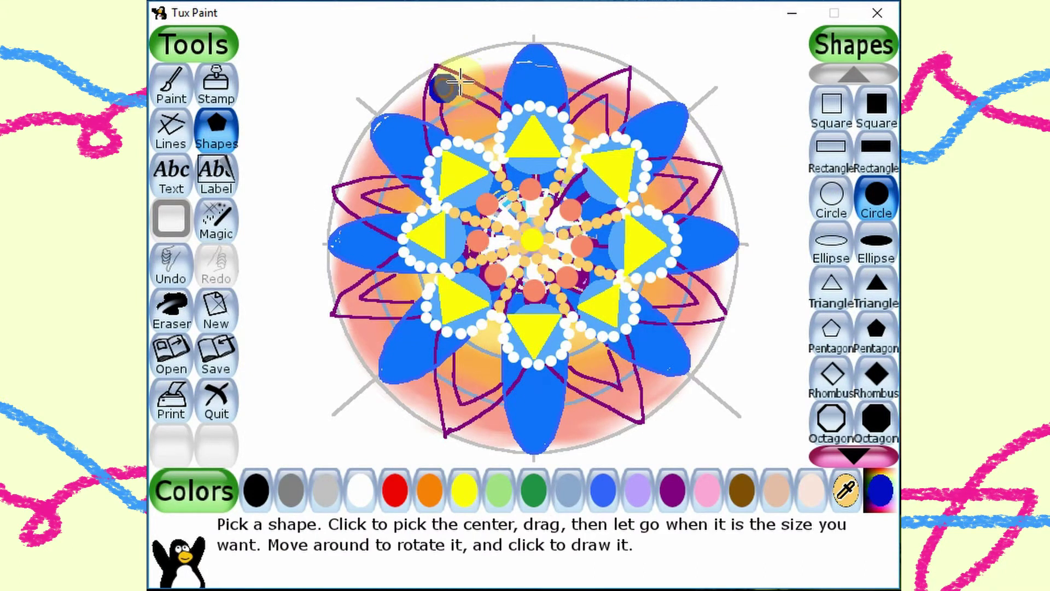
left_click_drag(624, 87, 624, 88)
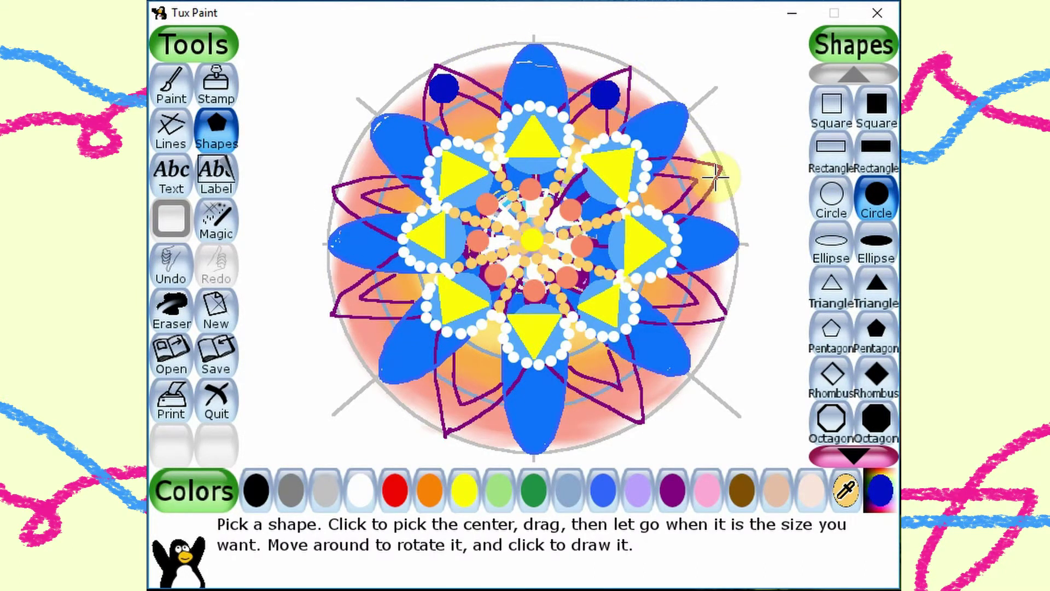
left_click_drag(698, 184, 700, 185)
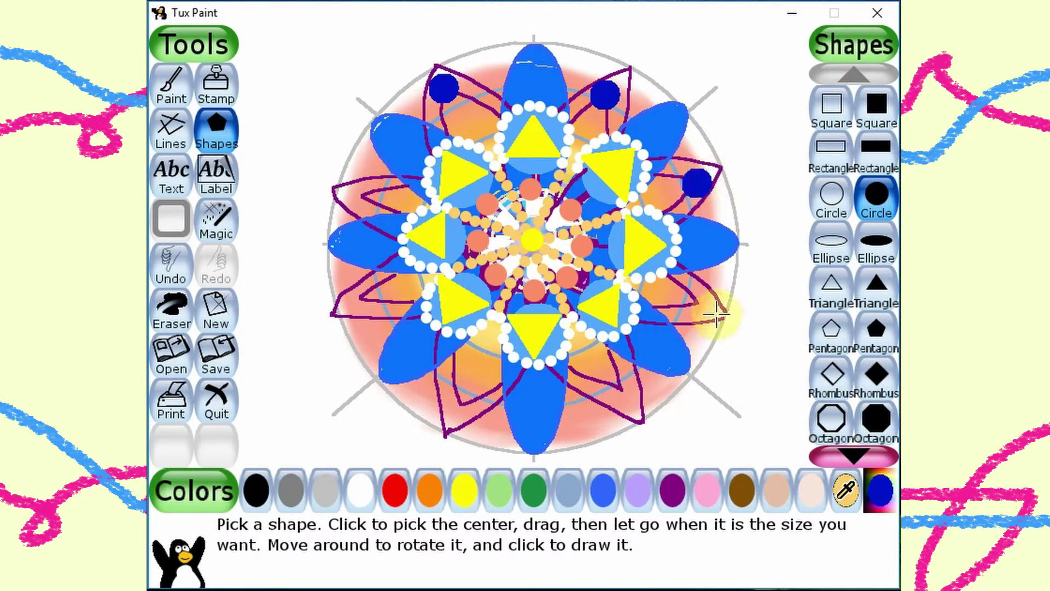
left_click(699, 302)
left_click(618, 387)
left_click(462, 399)
left_click(369, 291)
left_click(372, 194)
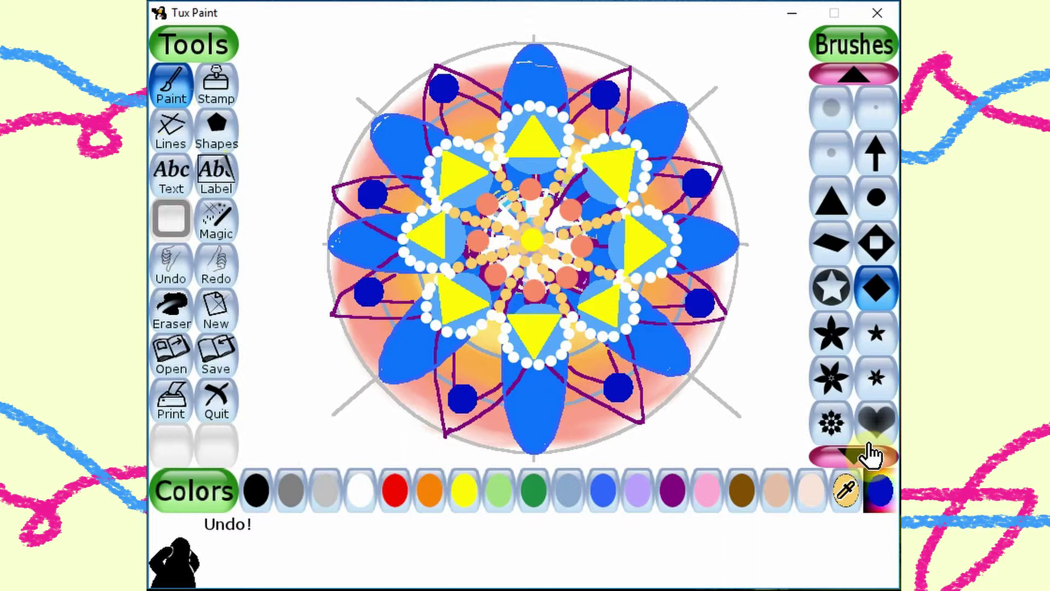
Step: Stamp a white starfish near the tip of each of the eight blue petals using the starfish brush
left_click(870, 454)
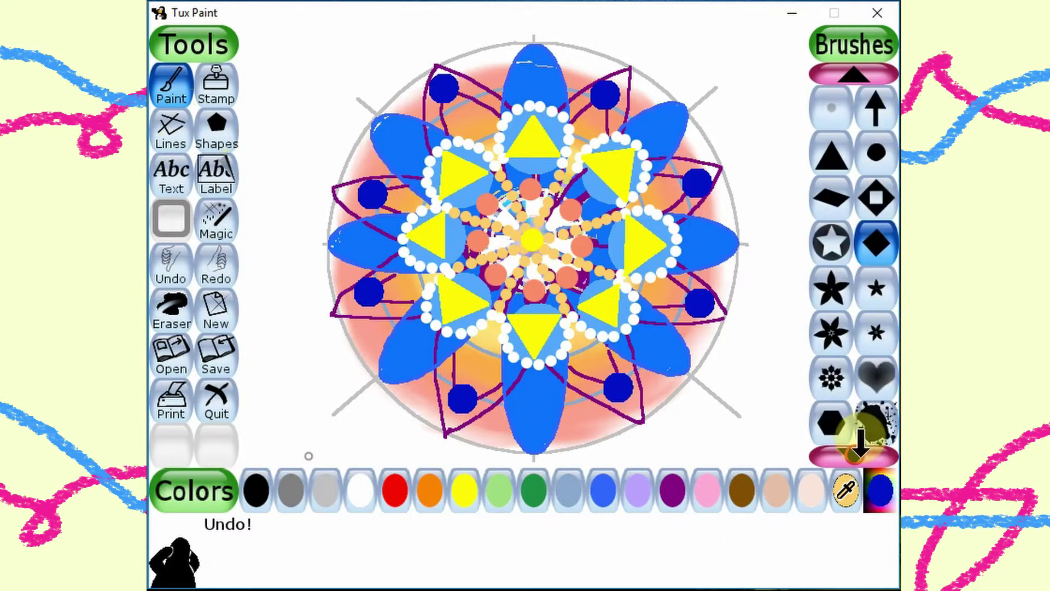
left_click(858, 448)
left_click(859, 446)
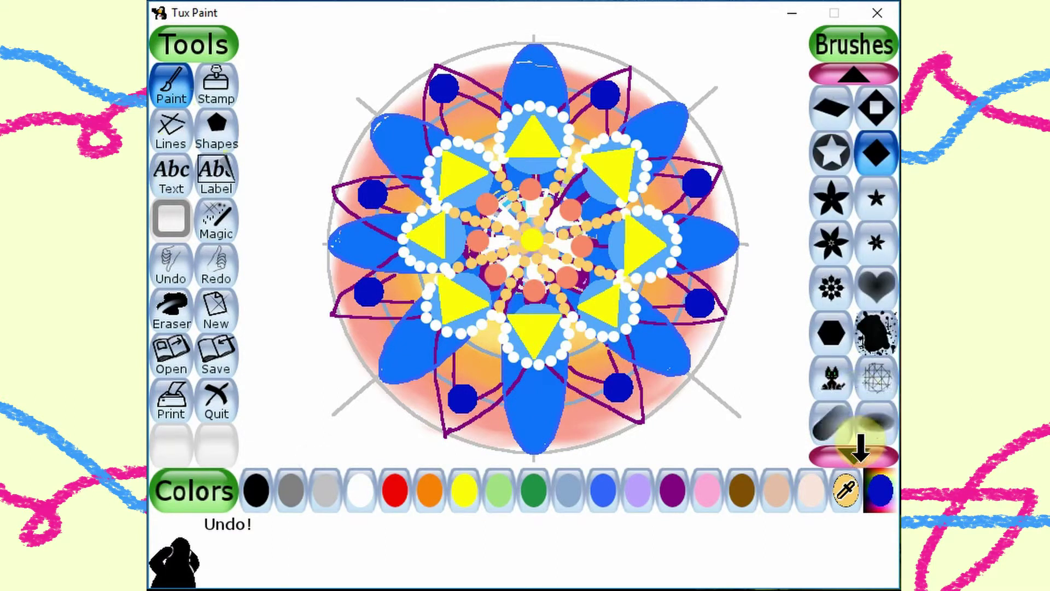
left_click(856, 449)
left_click(853, 449)
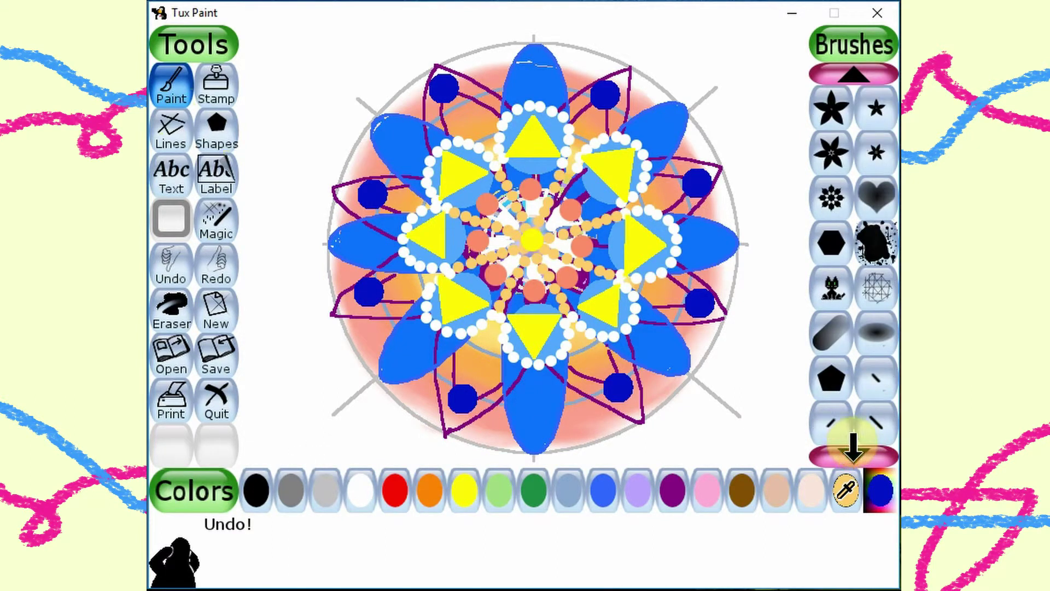
left_click(853, 446)
left_click(853, 448)
left_click(856, 447)
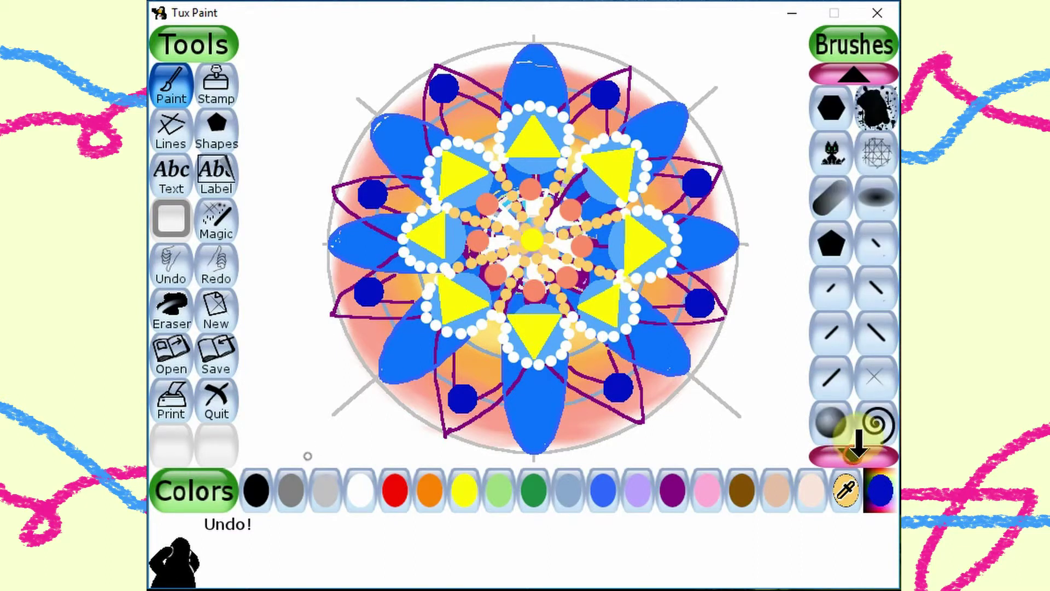
left_click(855, 449)
left_click(853, 449)
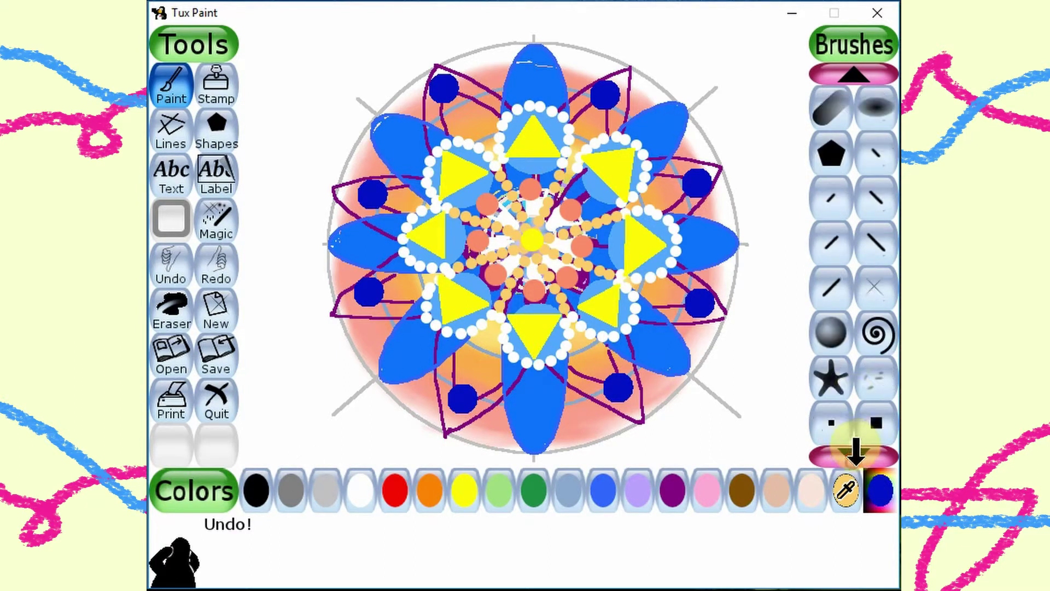
left_click(854, 448)
left_click(832, 335)
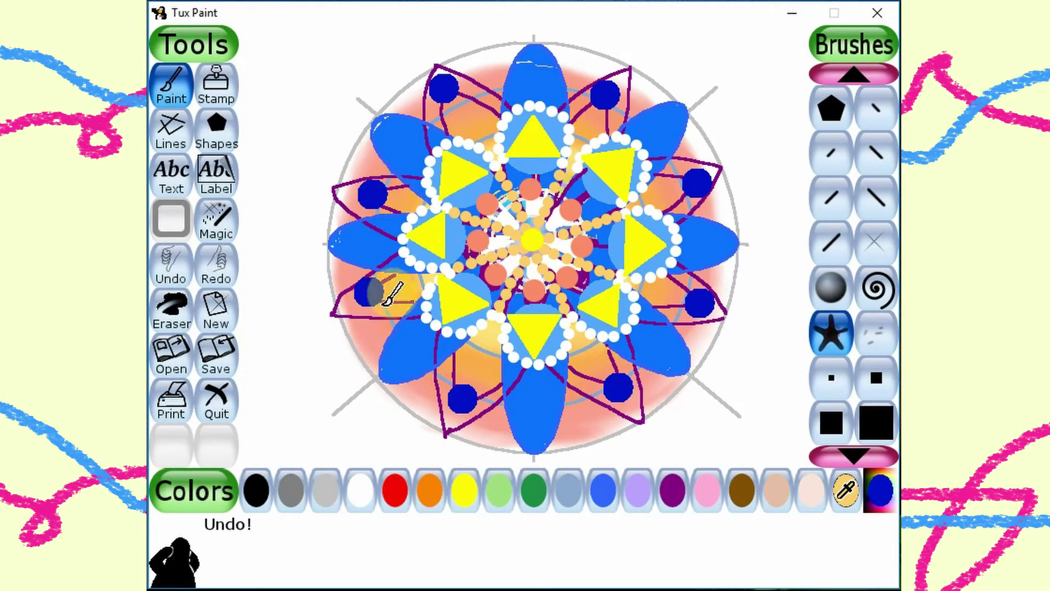
left_click(366, 491)
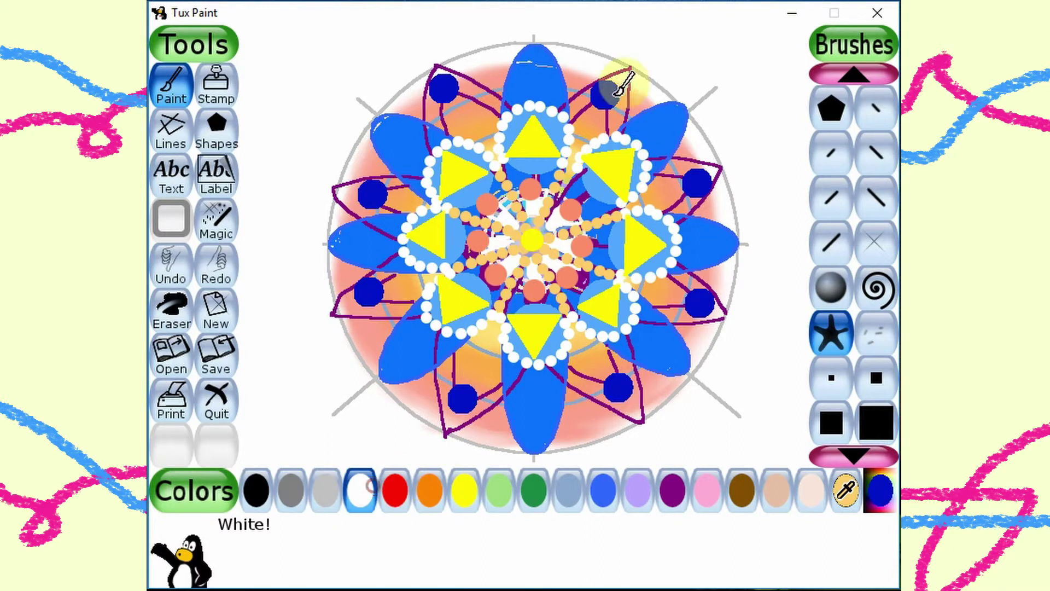
left_click(535, 77)
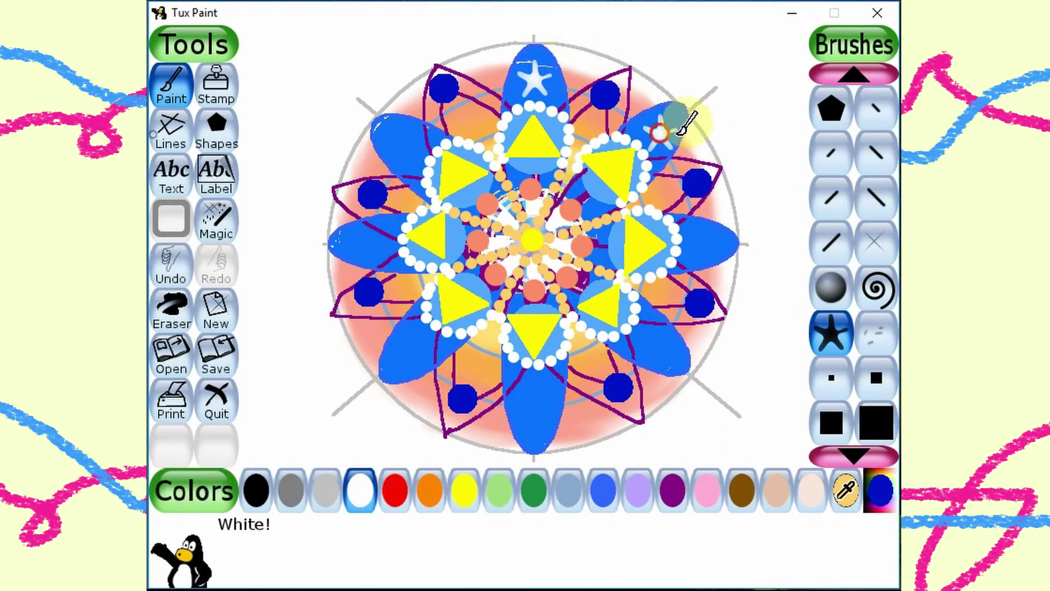
left_click(700, 243)
left_click(656, 353)
left_click(533, 415)
left_click(409, 355)
left_click(358, 245)
left_click(399, 139)
Step: Dab purple dots with a small round brush along the inner outlines of all eight purple petals, up to the dark-blue circles
left_click(845, 74)
left_click(845, 74)
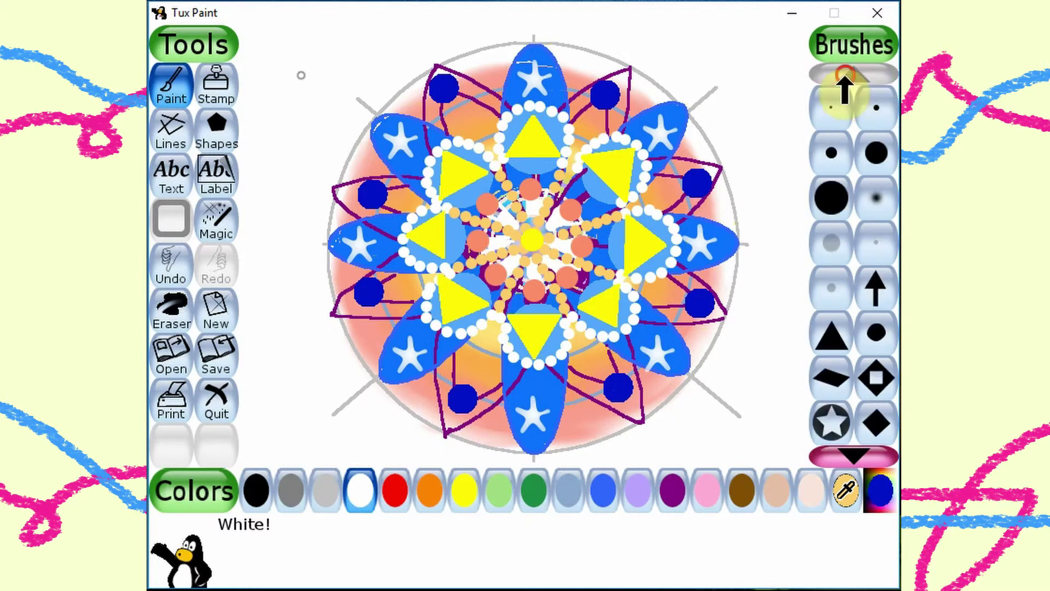
left_click(831, 156)
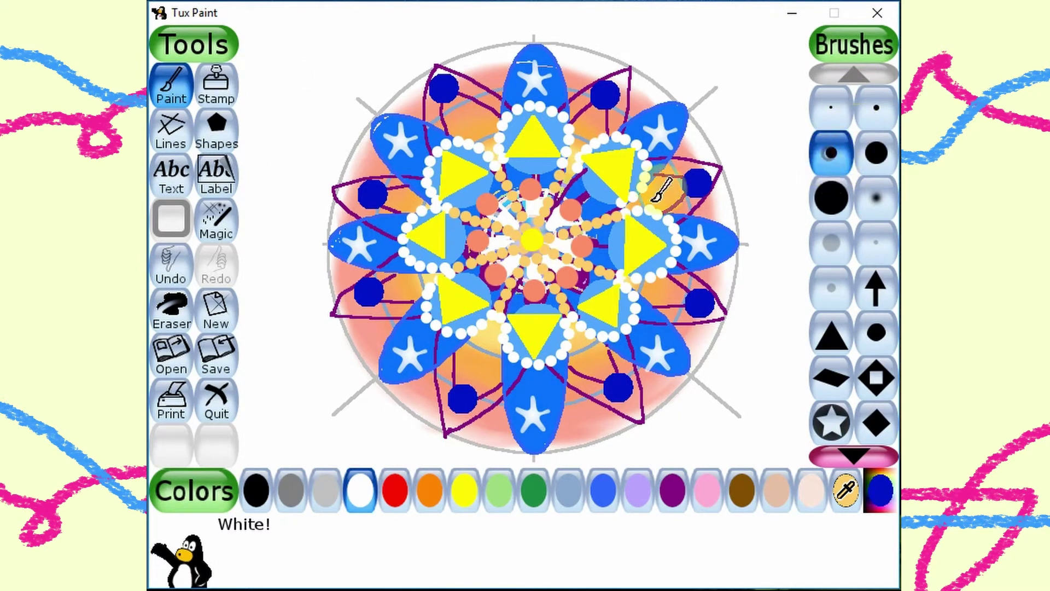
left_click(671, 492)
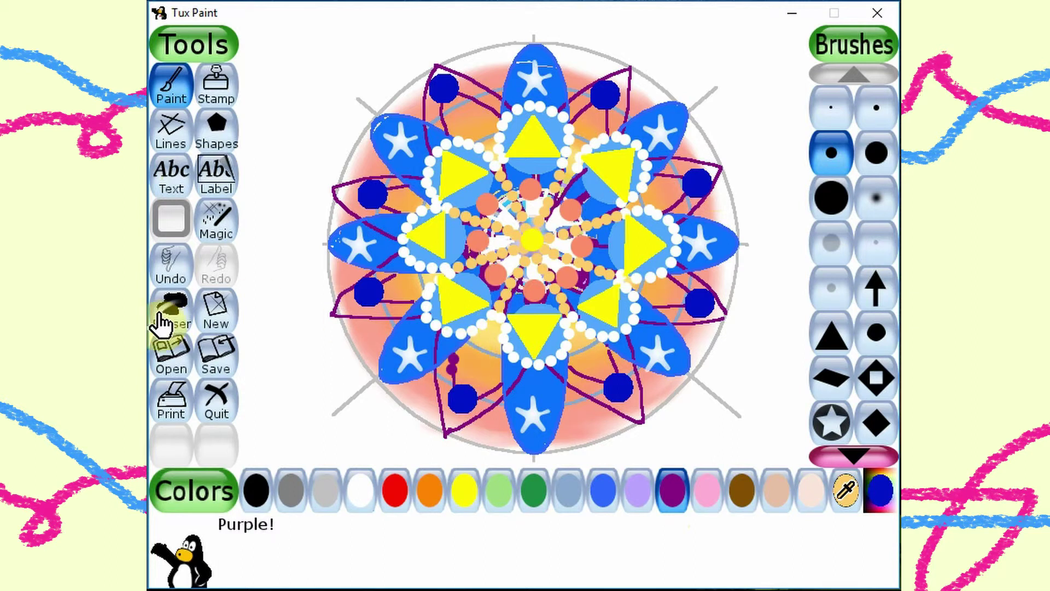
left_click(171, 268)
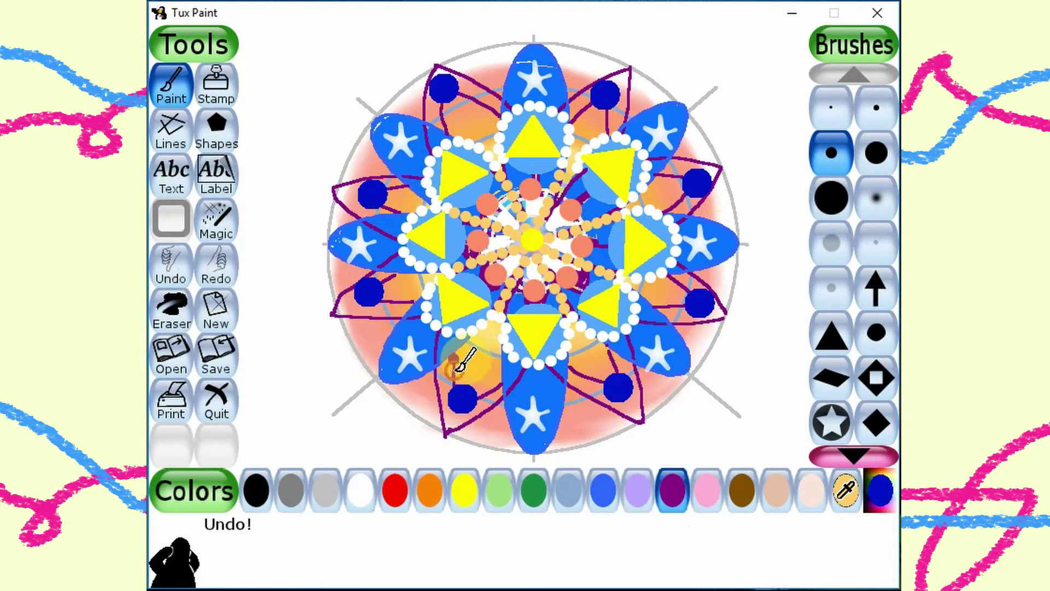
left_click_drag(454, 365, 459, 381)
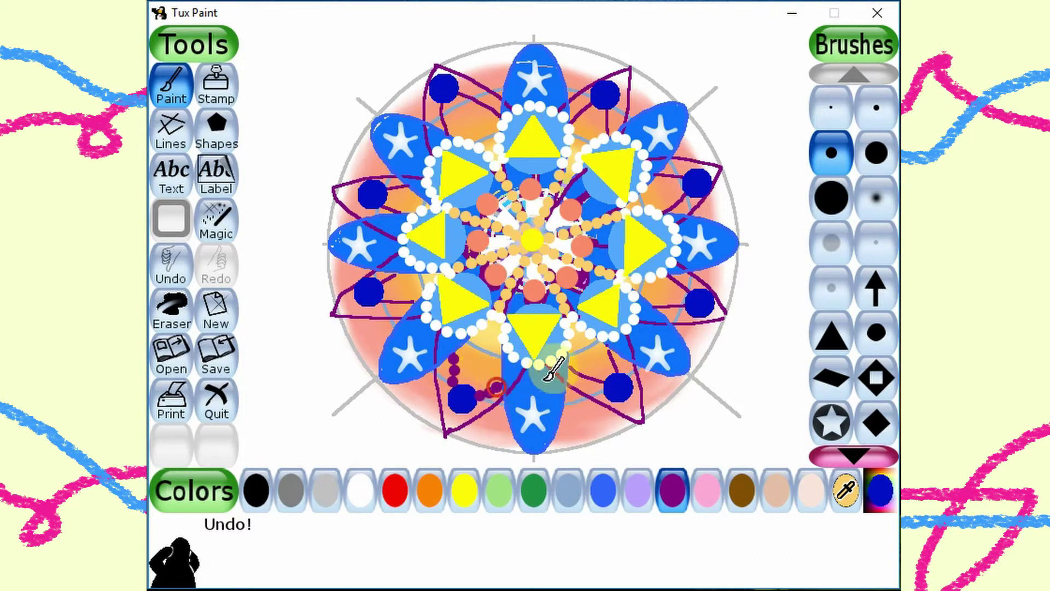
mouse_move(576, 374)
left_mouse_down()
mouse_move(610, 377)
mouse_move(614, 352)
mouse_move(672, 307)
mouse_move(692, 213)
mouse_move(659, 174)
left_mouse_up()
mouse_move(581, 116)
left_mouse_down()
mouse_move(448, 105)
mouse_move(458, 131)
mouse_move(411, 187)
mouse_move(386, 284)
mouse_move(415, 305)
left_mouse_up()
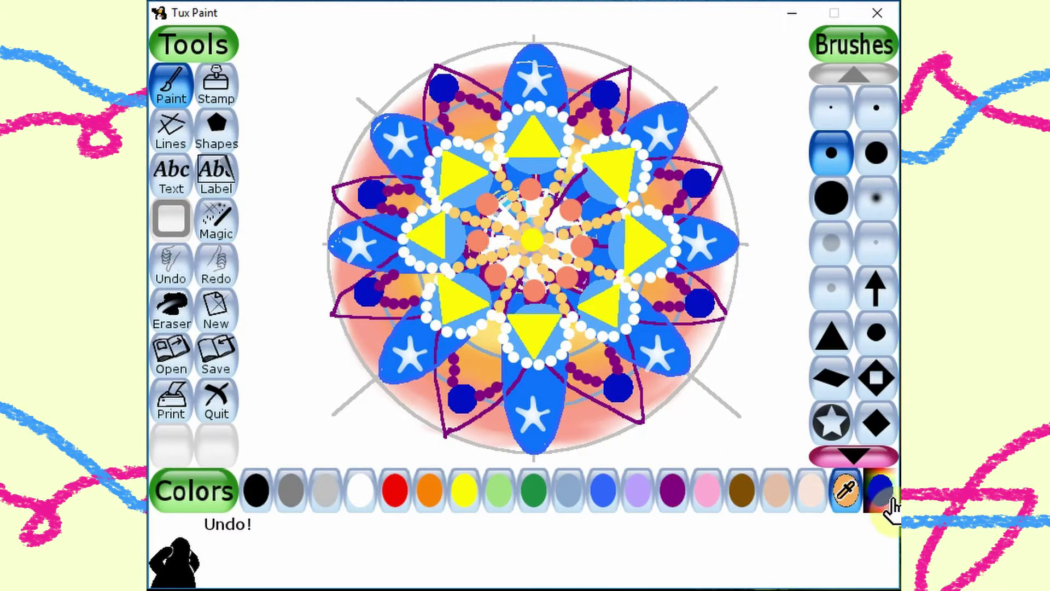
Step: Sample the triangles' yellow and dab dotted borders along the outer outlines of the eight purple petals, undoing stray dots
left_click(846, 489)
left_click(605, 302)
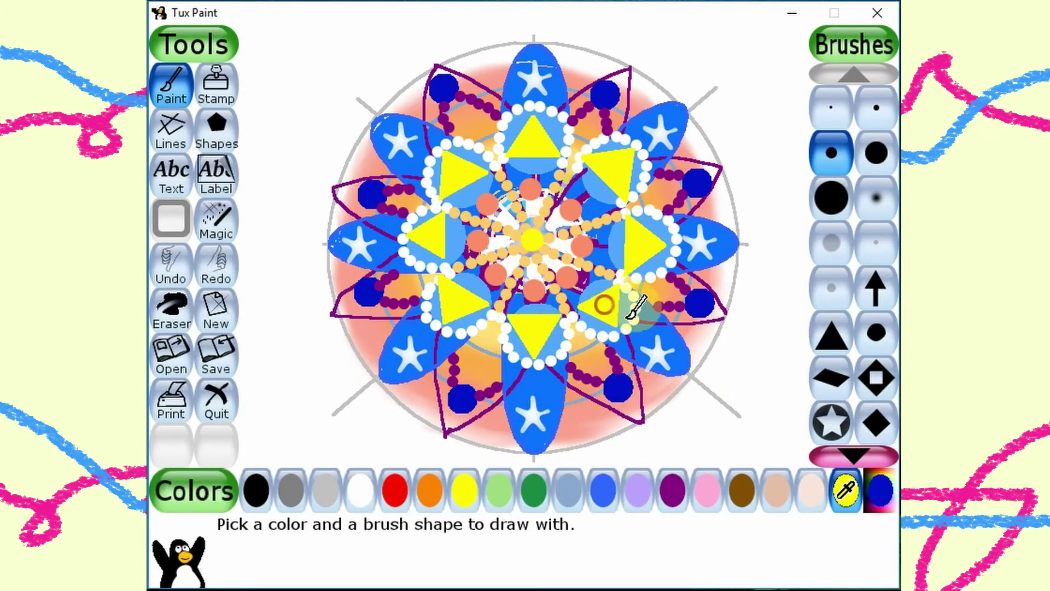
left_click_drag(572, 386, 587, 385)
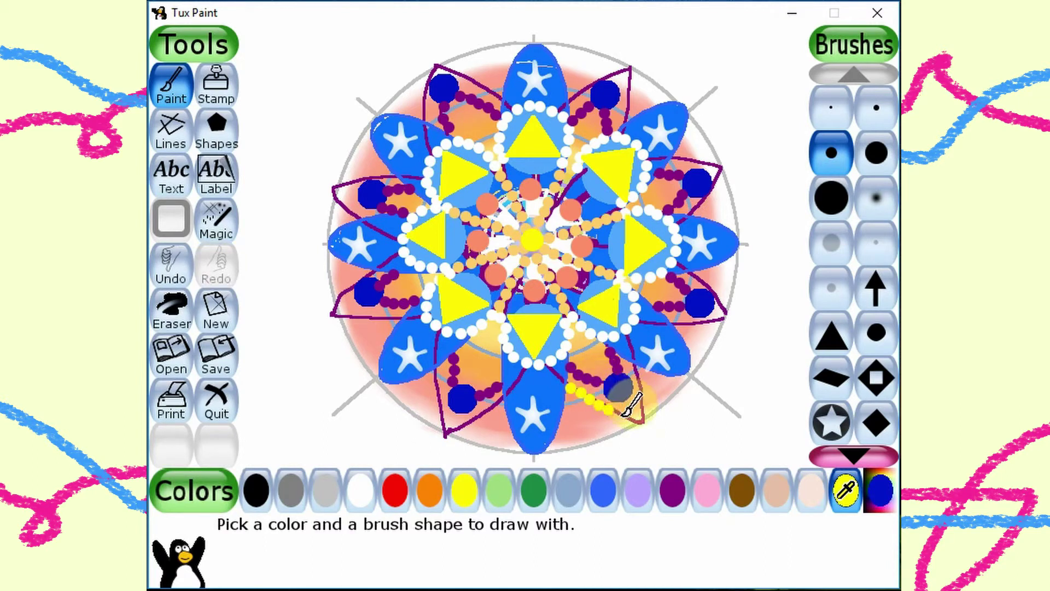
mouse_move(636, 414)
left_mouse_down()
mouse_move(640, 385)
mouse_move(697, 324)
mouse_move(737, 318)
mouse_move(696, 274)
mouse_move(664, 327)
mouse_move(638, 321)
left_mouse_up()
left_click_drag(624, 339, 630, 353)
left_click_drag(560, 380, 547, 370)
mouse_move(678, 223)
left_mouse_down()
mouse_move(715, 165)
mouse_move(629, 115)
mouse_move(626, 73)
mouse_move(580, 93)
mouse_move(482, 86)
mouse_move(454, 63)
mouse_move(426, 90)
mouse_move(432, 137)
mouse_move(365, 176)
mouse_move(361, 201)
mouse_move(398, 243)
mouse_move(336, 298)
mouse_move(361, 317)
mouse_move(416, 316)
mouse_move(438, 347)
mouse_move(444, 403)
mouse_move(468, 417)
mouse_move(520, 382)
mouse_move(524, 367)
left_mouse_up()
key("ctrl+z")
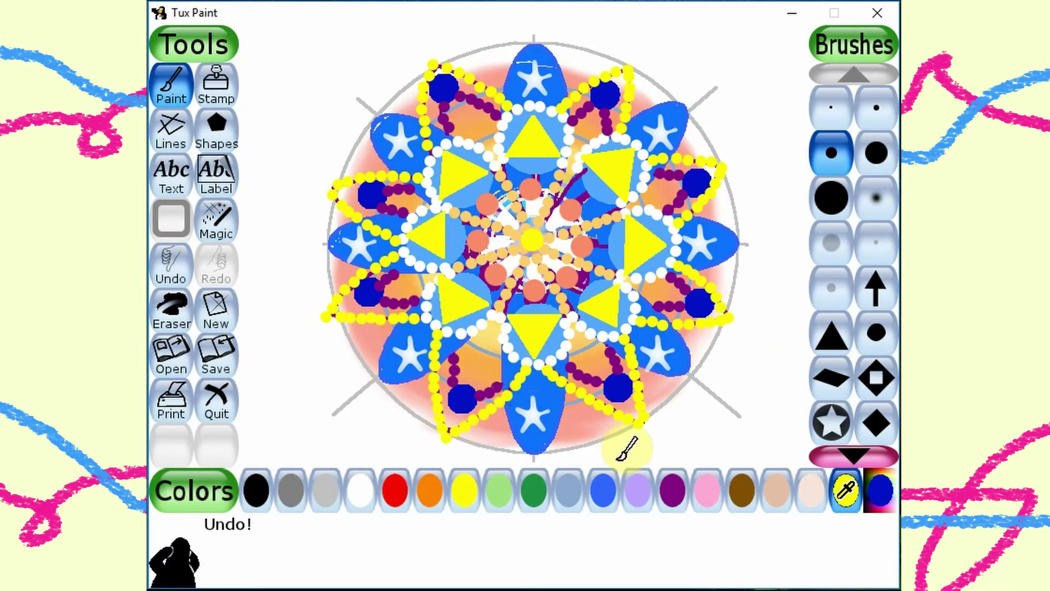
Step: Dab blue dots all the way around the large grey outer circle to form a beaded border
left_click(604, 495)
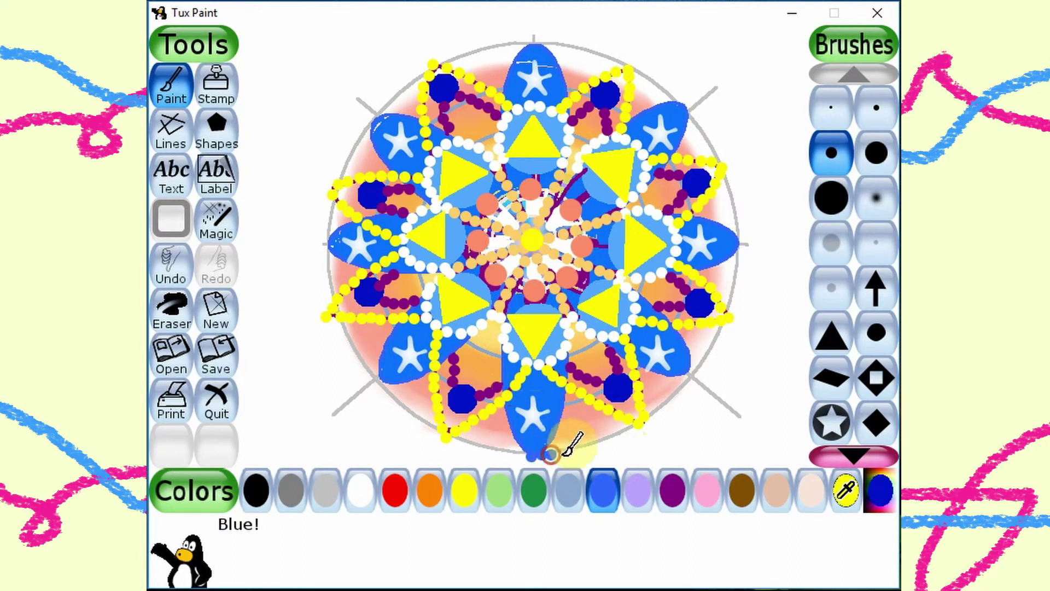
key("ctrl+z")
mouse_move(571, 452)
left_mouse_down()
mouse_move(671, 402)
mouse_move(717, 338)
mouse_move(773, 290)
mouse_move(733, 311)
mouse_move(746, 168)
mouse_move(732, 185)
mouse_move(742, 240)
mouse_move(690, 110)
left_mouse_up()
mouse_move(631, 66)
left_mouse_down()
mouse_move(671, 97)
mouse_move(556, 44)
mouse_move(613, 56)
mouse_move(535, 41)
mouse_move(448, 59)
mouse_move(391, 100)
mouse_move(391, 85)
mouse_move(343, 166)
mouse_move(325, 264)
mouse_move(353, 353)
mouse_move(404, 411)
mouse_move(475, 444)
left_mouse_up()
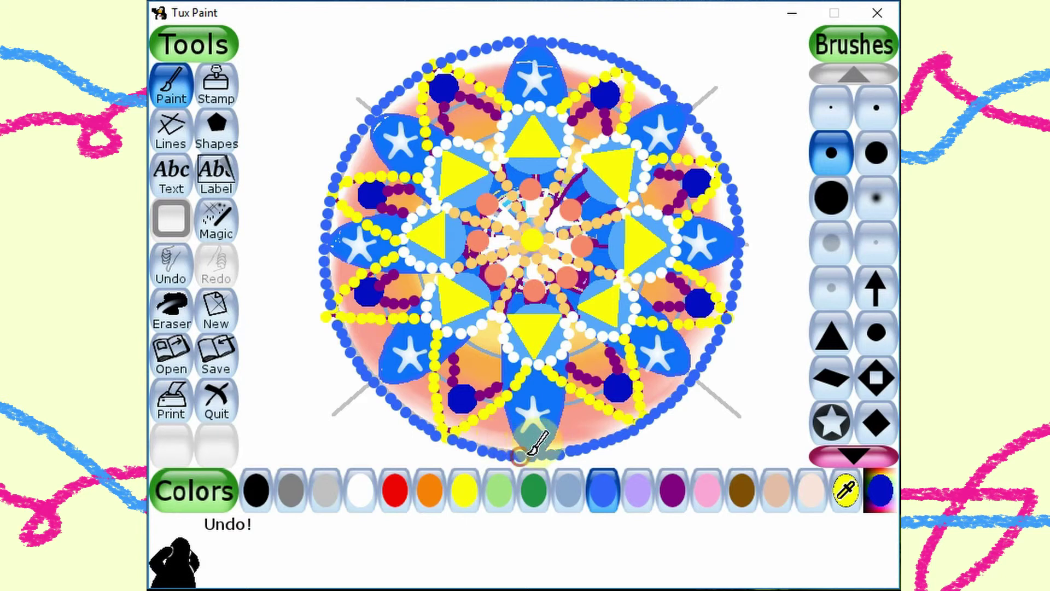
Step: Erase the grey guide lines sticking out beyond the blue beaded border with a small square eraser, undoing any erased beads
left_click(173, 312)
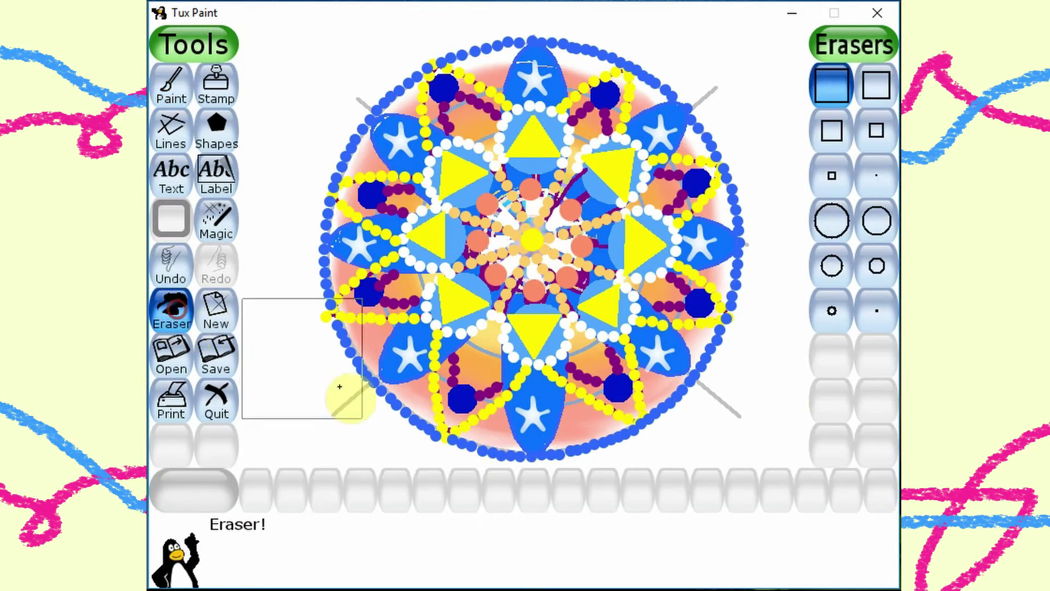
left_click(878, 134)
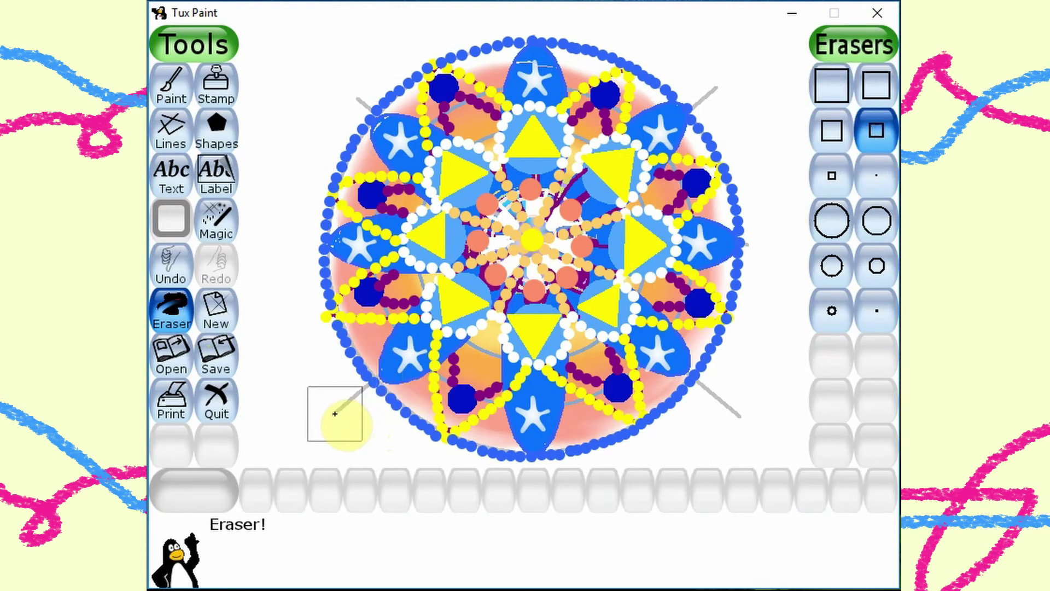
left_click(831, 172)
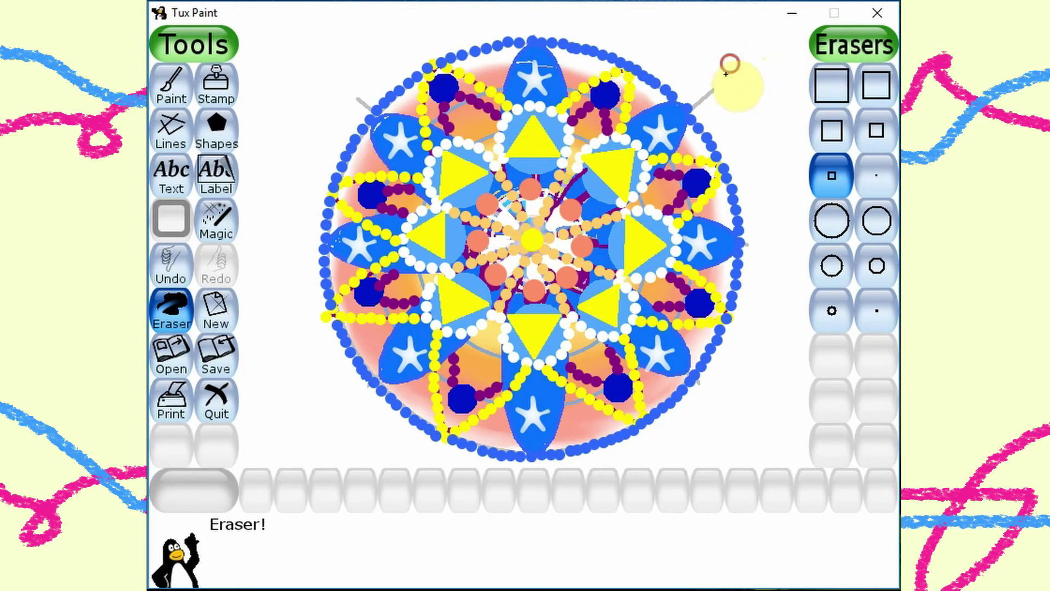
left_click(348, 94)
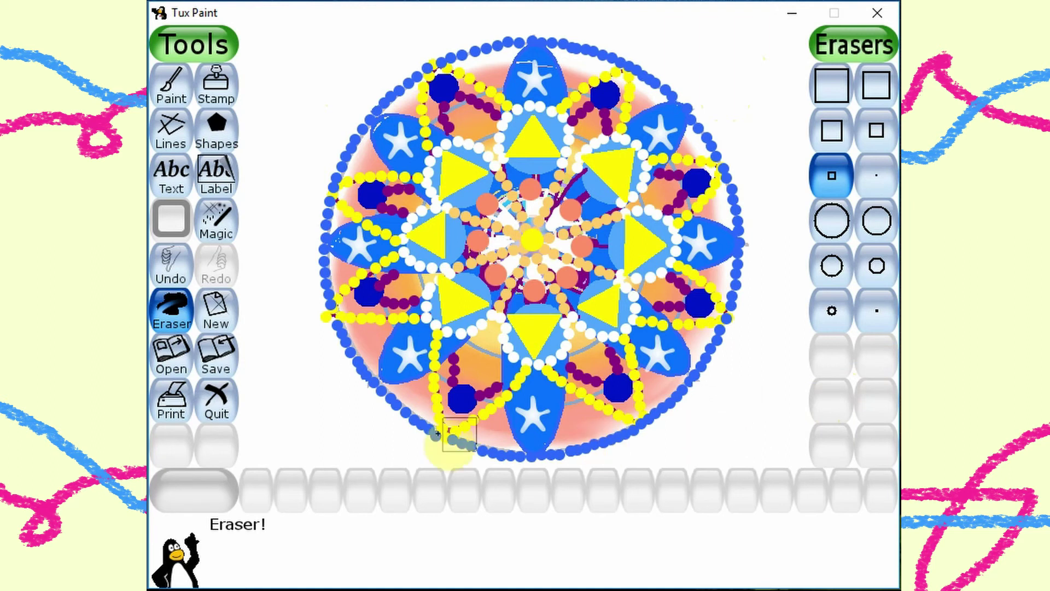
left_click(173, 251)
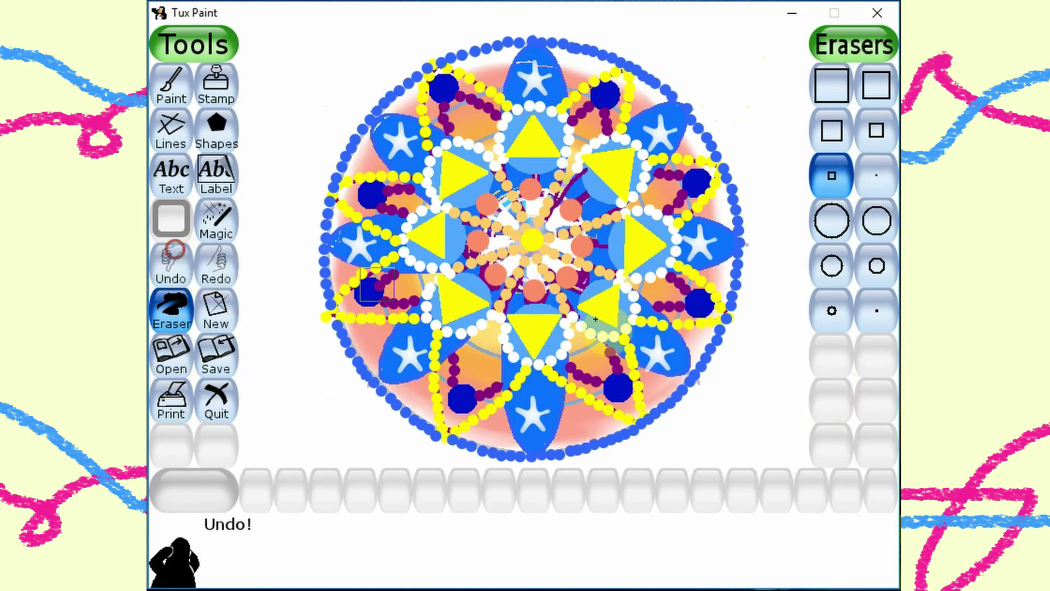
left_click(717, 399)
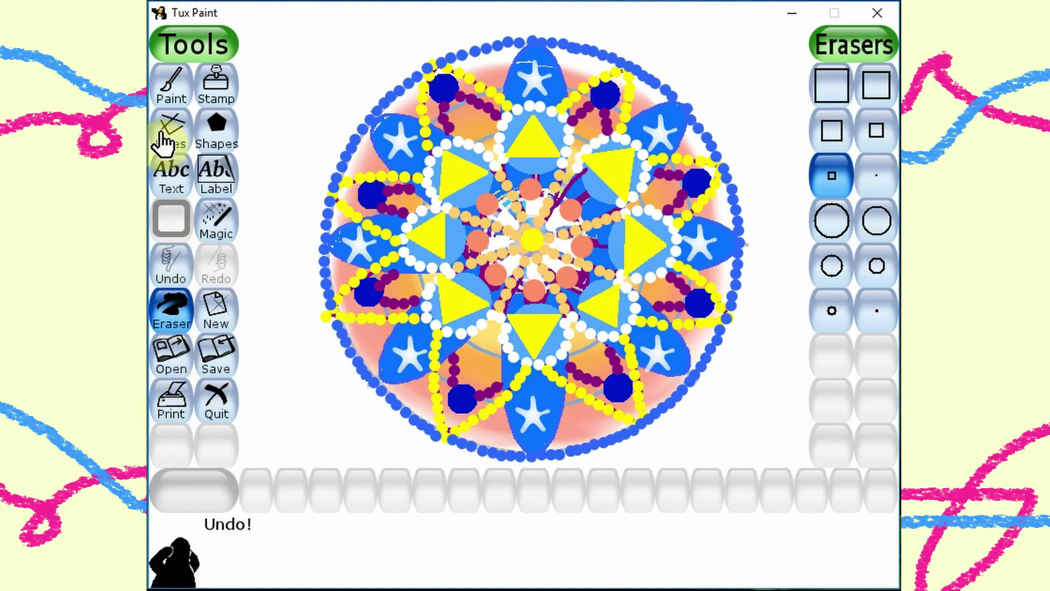
Step: Save the drawing, replacing the old picture
left_click(215, 356)
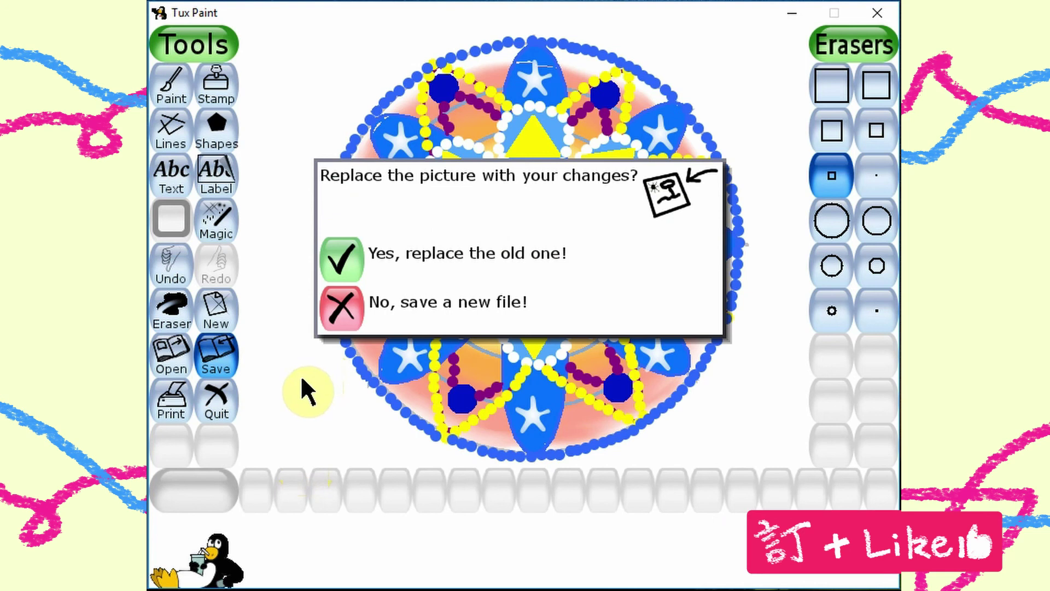
left_click(342, 257)
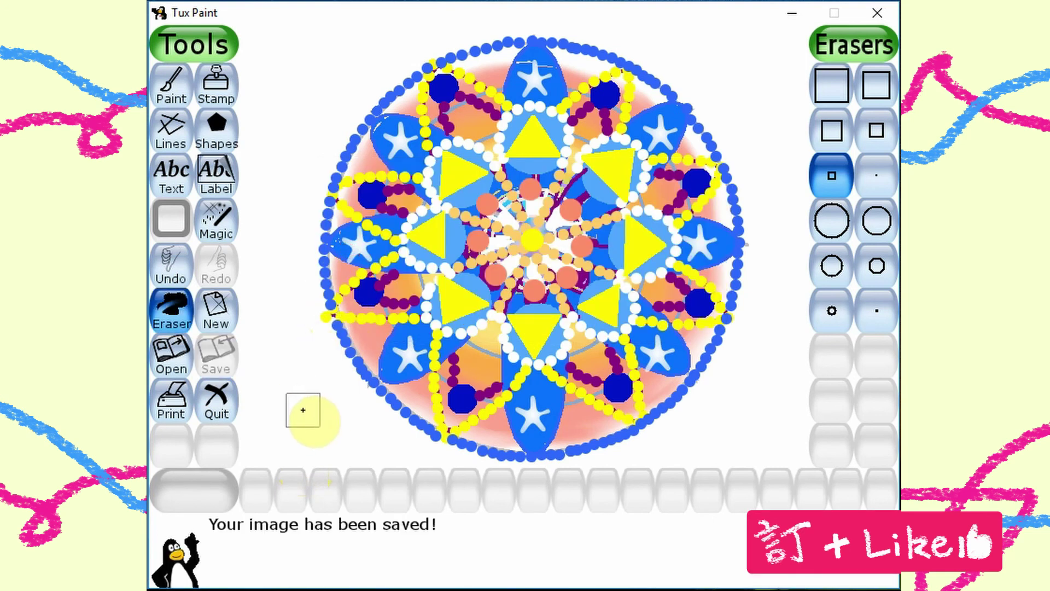